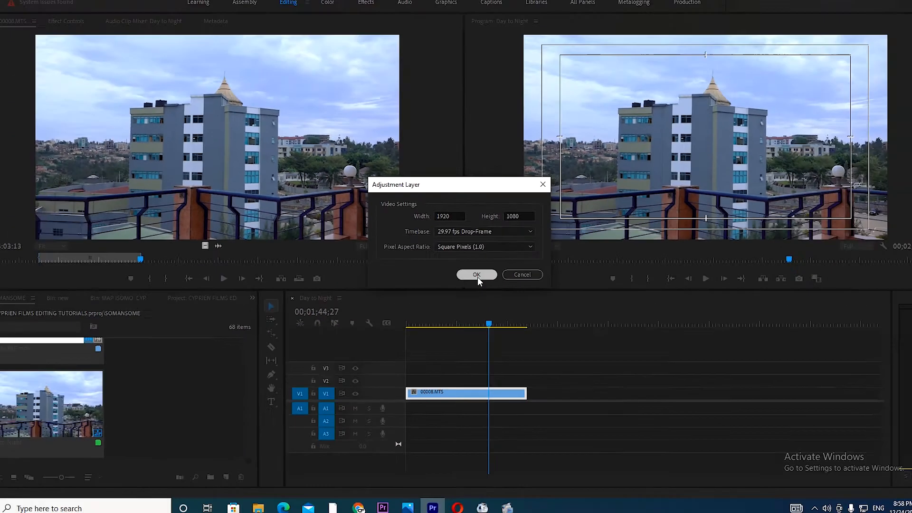
Step: Create a 1920 by 1080, 29.97 fps drop-frame adjustment layer and place it on V3 above the 00008.MTS clip
click(477, 274)
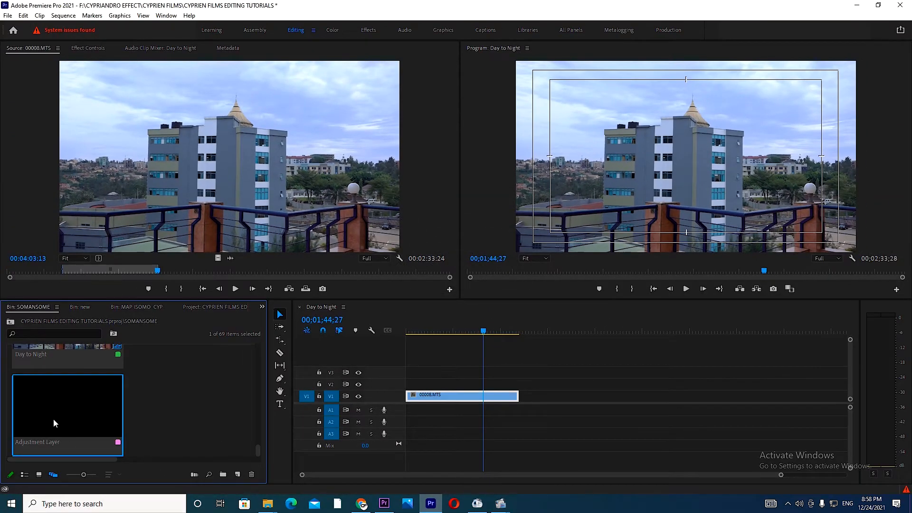
drag(54, 418, 523, 374)
drag(483, 331, 416, 332)
click(440, 374)
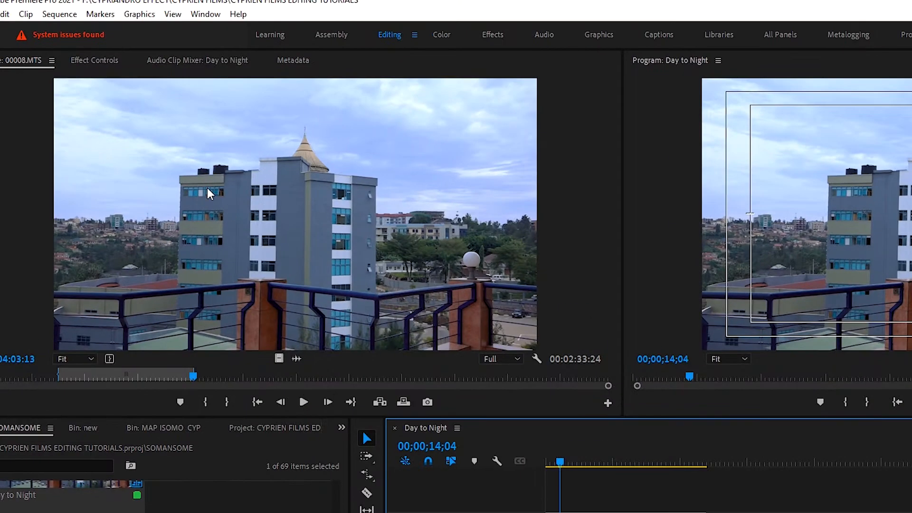
Step: Start a free-draw bezier opacity mask on the adjustment layer, tracing the skyline from the left frame edge to the building's roof
click(91, 49)
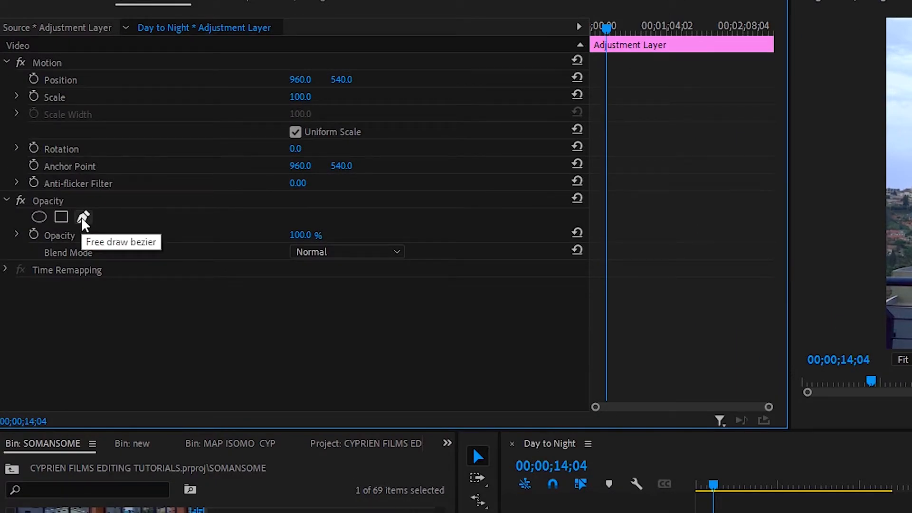
click(83, 219)
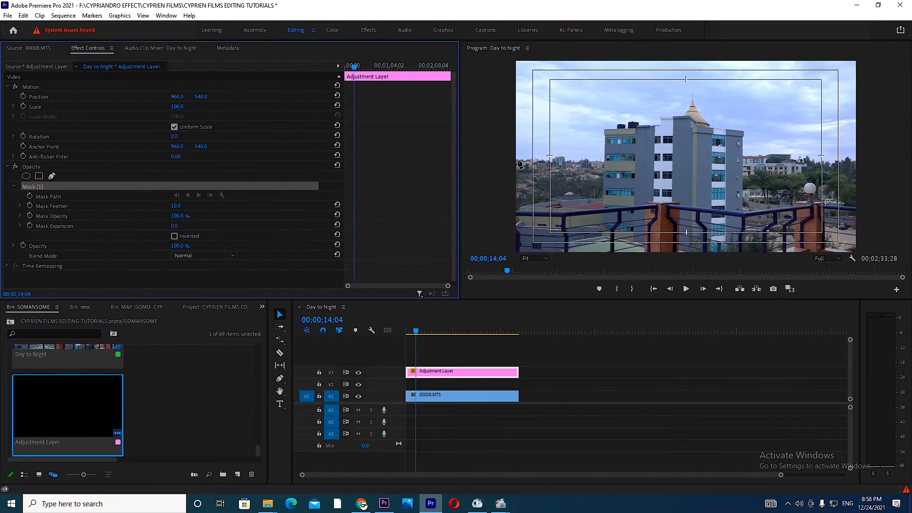
click(517, 157)
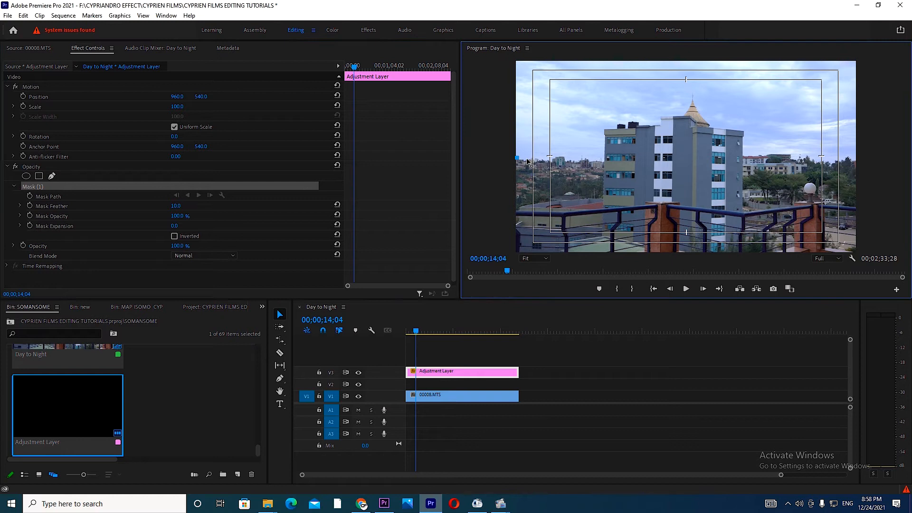
click(550, 156)
click(566, 153)
click(580, 150)
click(593, 155)
click(598, 140)
click(611, 115)
click(638, 114)
drag(611, 116, 595, 135)
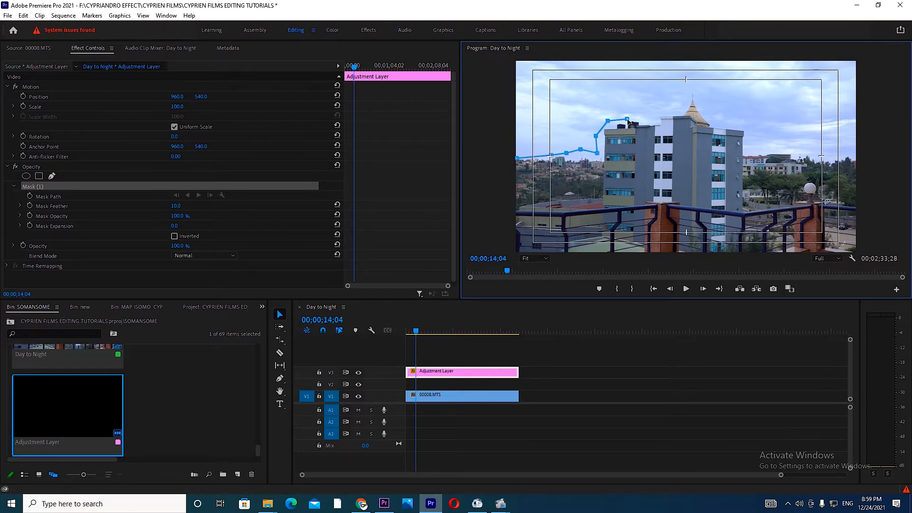
Step: Continue the mask path along the building's rooftop and around the golden spire
click(534, 258)
click(564, 299)
click(567, 94)
click(569, 79)
click(596, 81)
click(606, 88)
click(627, 88)
click(631, 74)
click(673, 71)
scroll(673, 71, up, 3)
click(690, 123)
click(699, 89)
click(709, 107)
click(724, 141)
click(741, 162)
Step: Extend the mask path across the remaining roof, down the building's right side and along the horizon to the right frame edge
click(806, 170)
drag(901, 160, 902, 166)
click(808, 195)
click(810, 203)
click(859, 205)
drag(709, 250, 797, 251)
click(777, 207)
click(806, 217)
click(829, 218)
click(886, 206)
Step: Close the mask around the sky by placing points outside the frame's upper corners and returning to the starting point
click(533, 258)
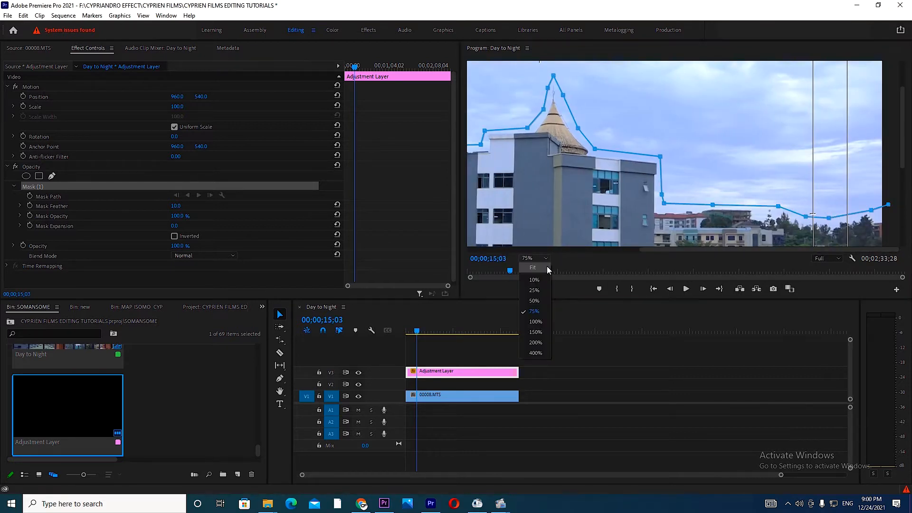
click(532, 267)
click(861, 65)
click(503, 61)
click(506, 153)
click(517, 159)
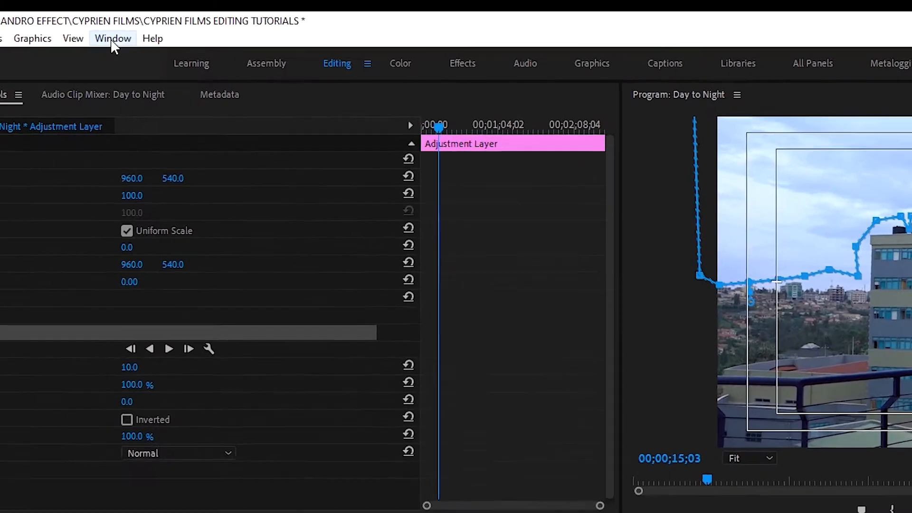
Step: Lower the adjustment layer's Lumetri Color exposure to -4.1 to darken the masked sky
click(112, 38)
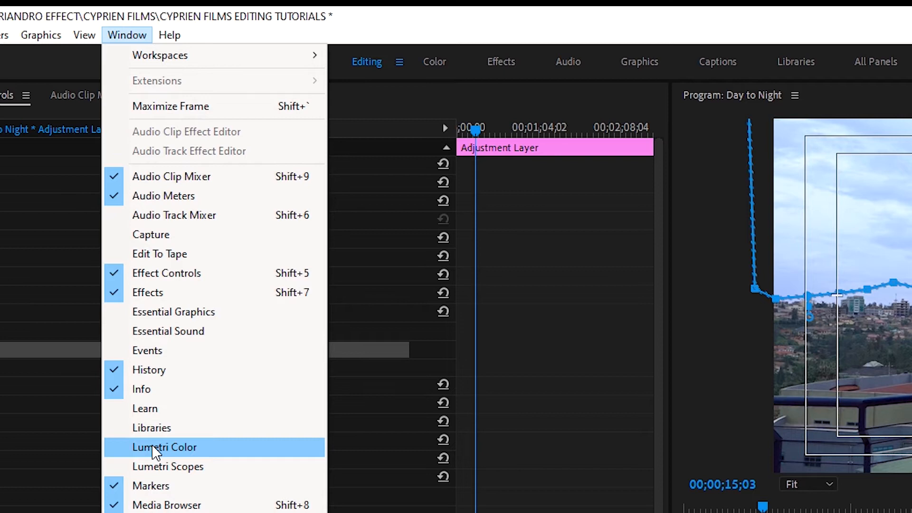
click(155, 449)
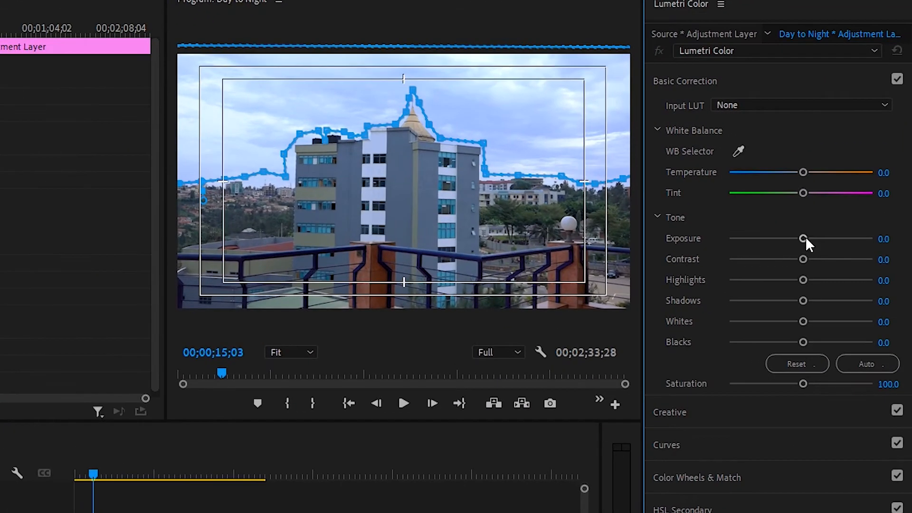
drag(805, 237, 752, 255)
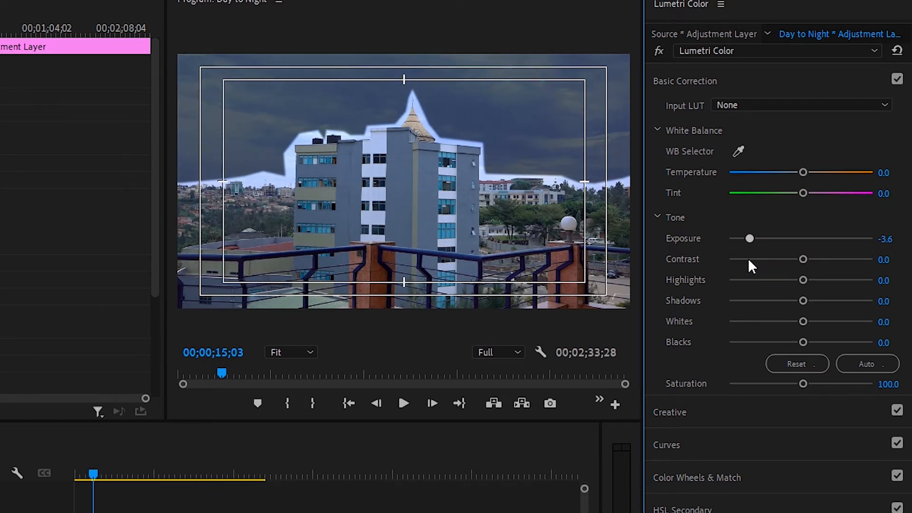
drag(749, 238, 742, 239)
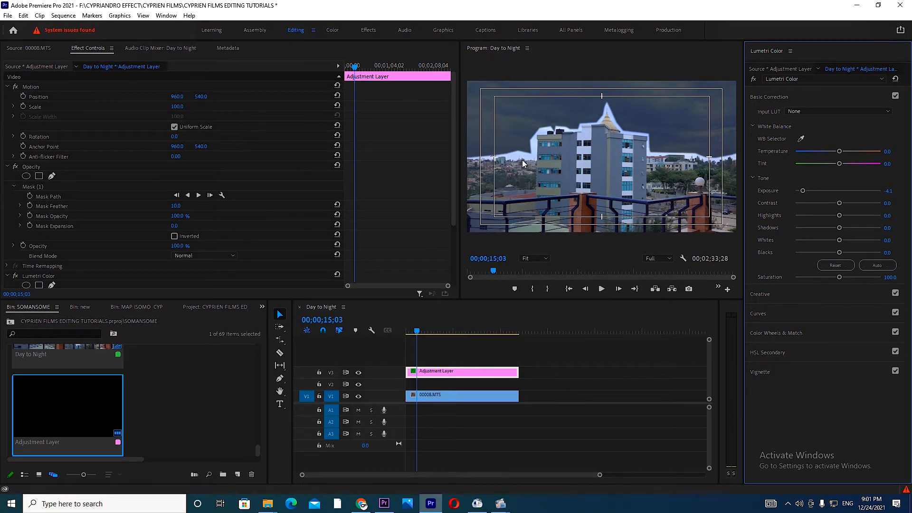
Step: Set the sky mask's feather to 183 and expansion to 98, and lower the adjustment layer's exposure to -4.3
click(173, 207)
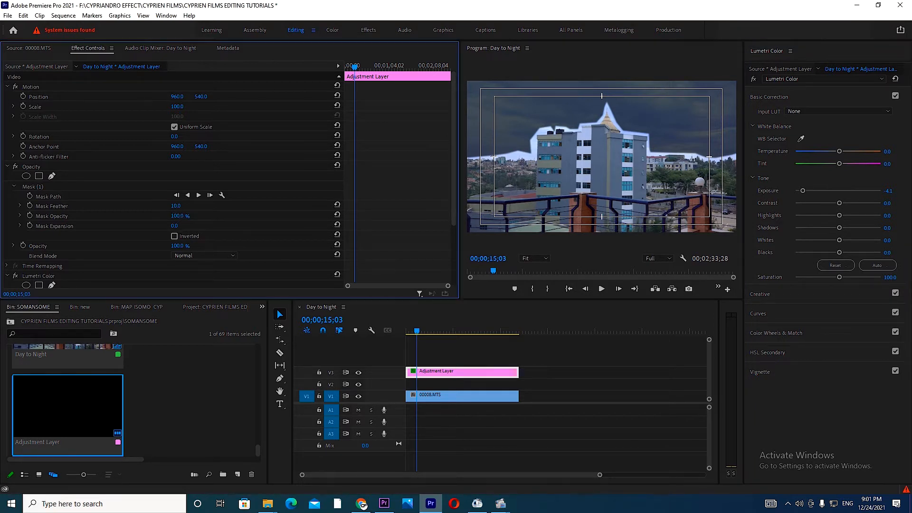
drag(173, 207, 242, 207)
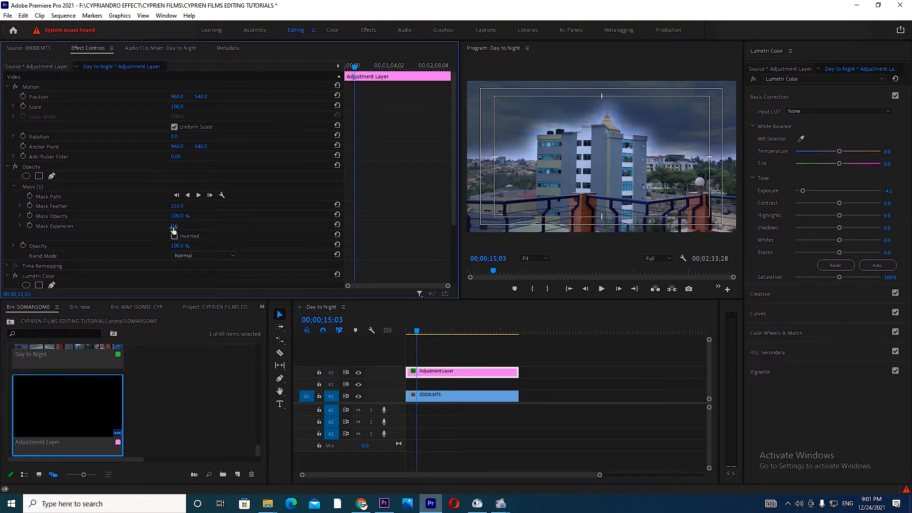
mouse_move(173, 227)
mouse_down()
mouse_move(217, 227)
mouse_move(162, 207)
mouse_move(201, 205)
mouse_move(180, 226)
mouse_up()
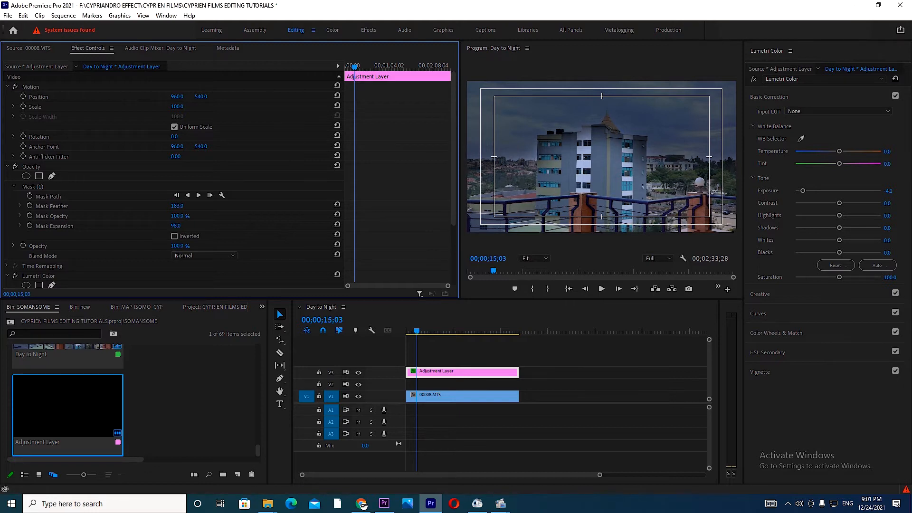
click(803, 191)
drag(803, 190, 801, 190)
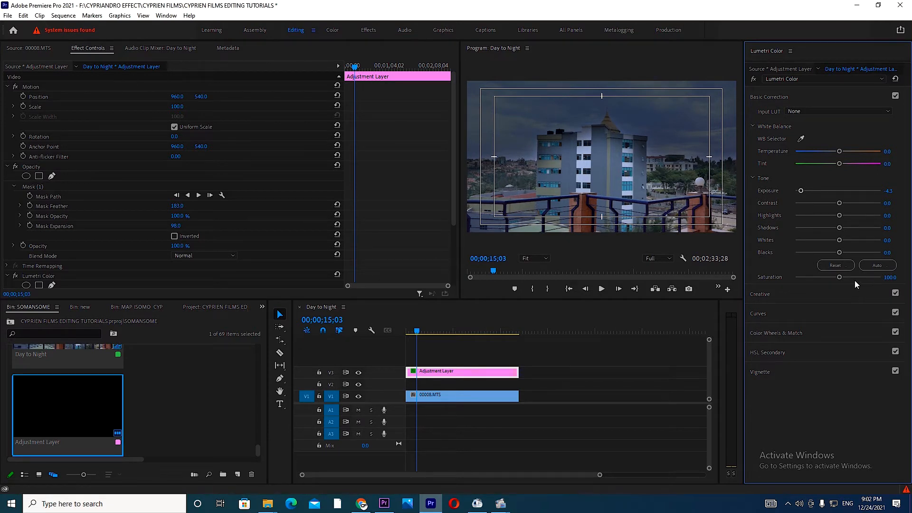
Step: Return the playhead to the sequence start and set the 00008.MTS clip's Lumetri temperature to -100
click(459, 353)
key(Home)
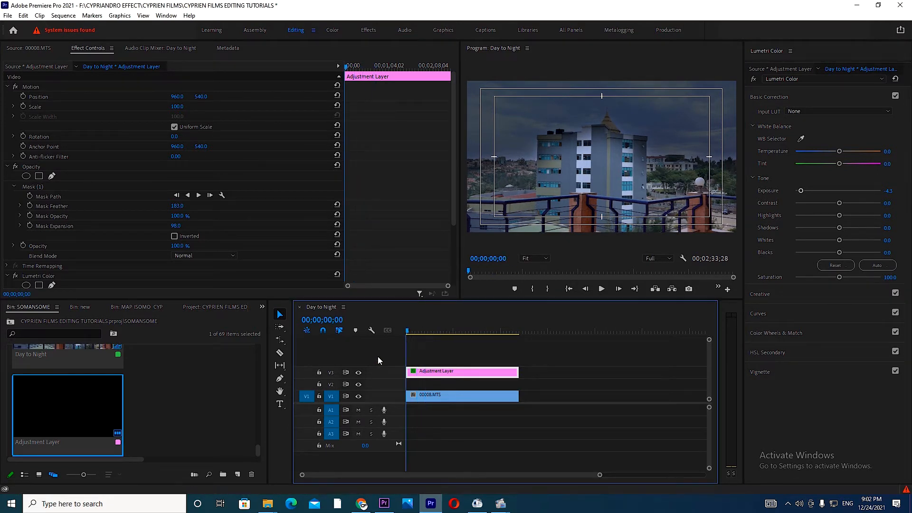
key(backslash)
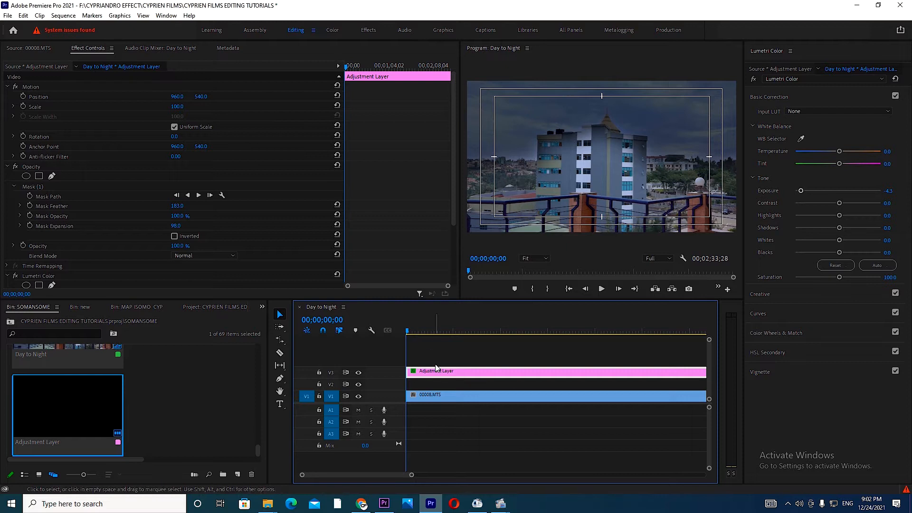
double_click(435, 402)
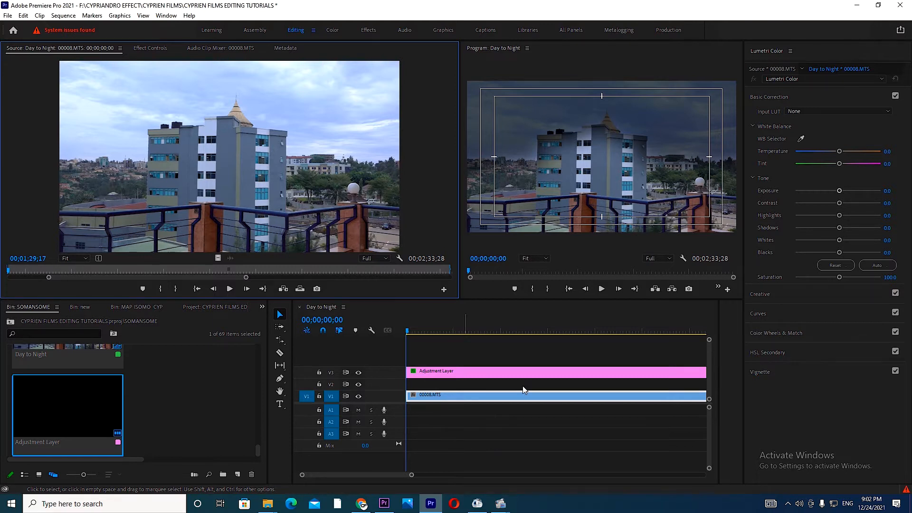
click(600, 399)
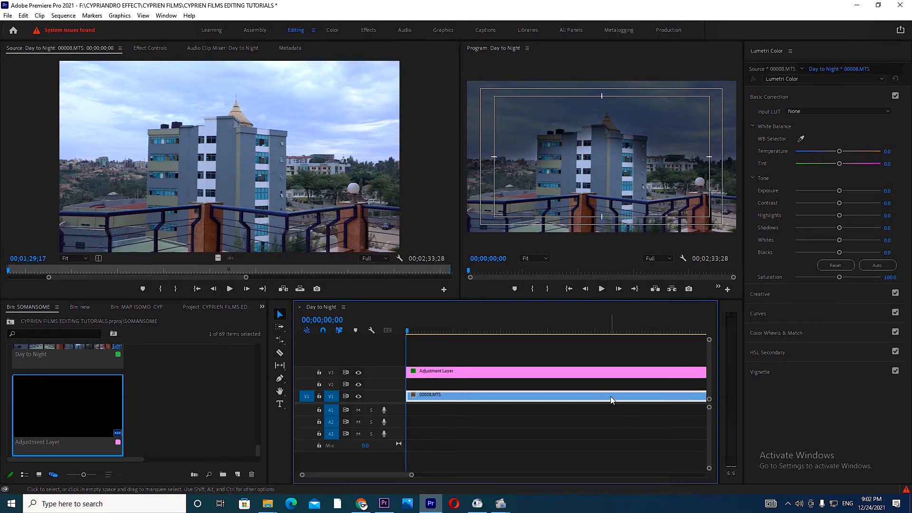
drag(839, 151, 736, 171)
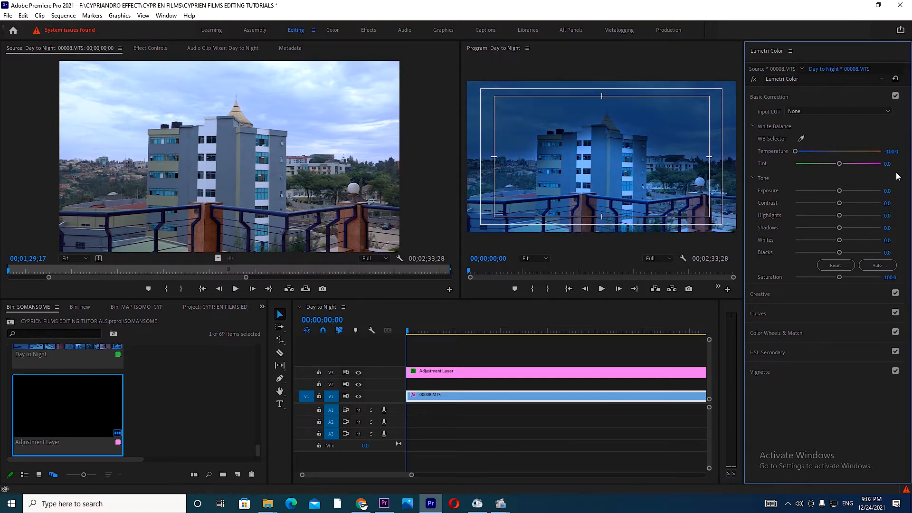
Step: Set the 00008.MTS clip's exposure to -3.5, contrast to 60.2, highlights to -83.4 and shadows to -44.8
drag(839, 191, 813, 198)
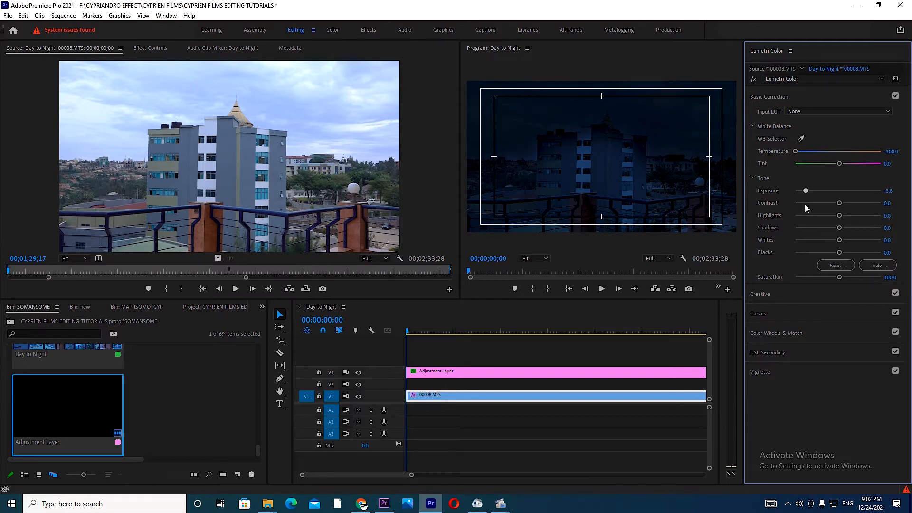
drag(804, 191, 866, 204)
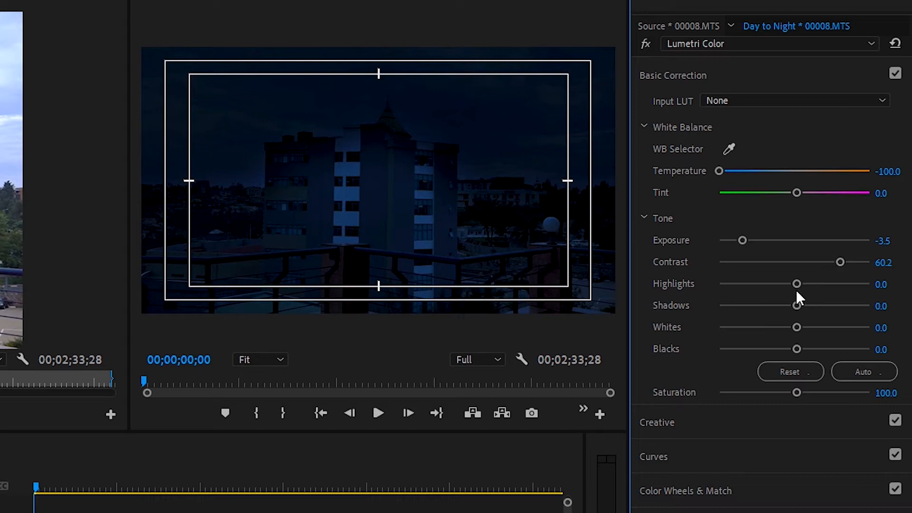
drag(796, 284, 730, 311)
drag(792, 309, 760, 312)
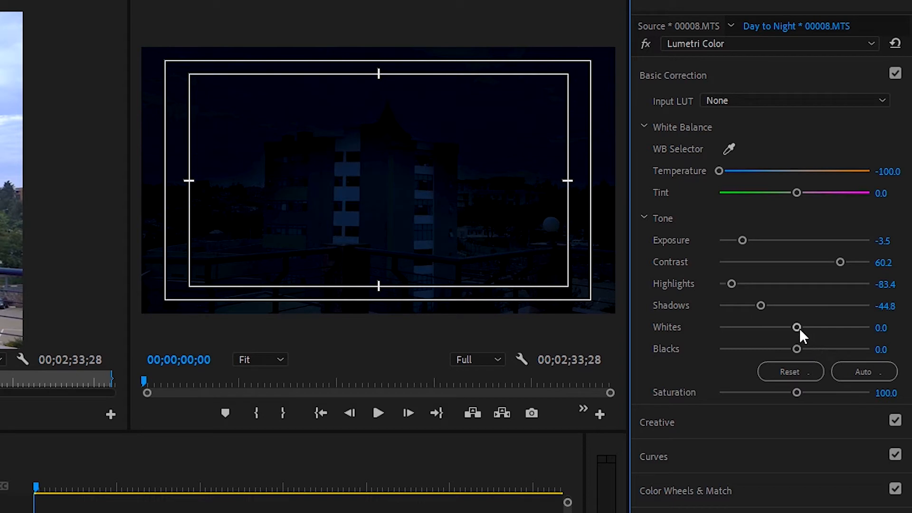
Step: Set the clip's whites to 6 and blacks to -61.3, and refine exposure to -4.2 and shadows to -60.2
drag(797, 328, 811, 327)
click(887, 327)
text(6)
key(Return)
drag(799, 348, 748, 375)
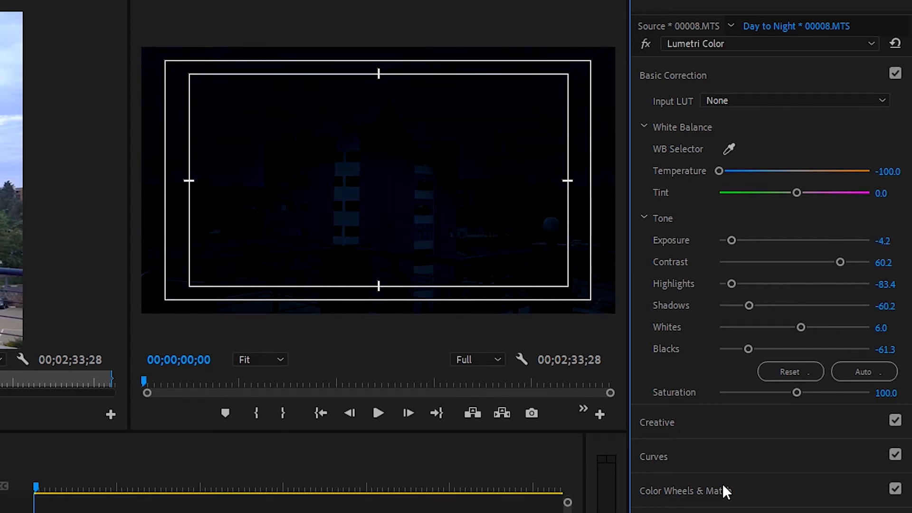
Step: Lower the highlight endpoints of the clip's red and green RGB curves to slightly above the midpoint
click(660, 456)
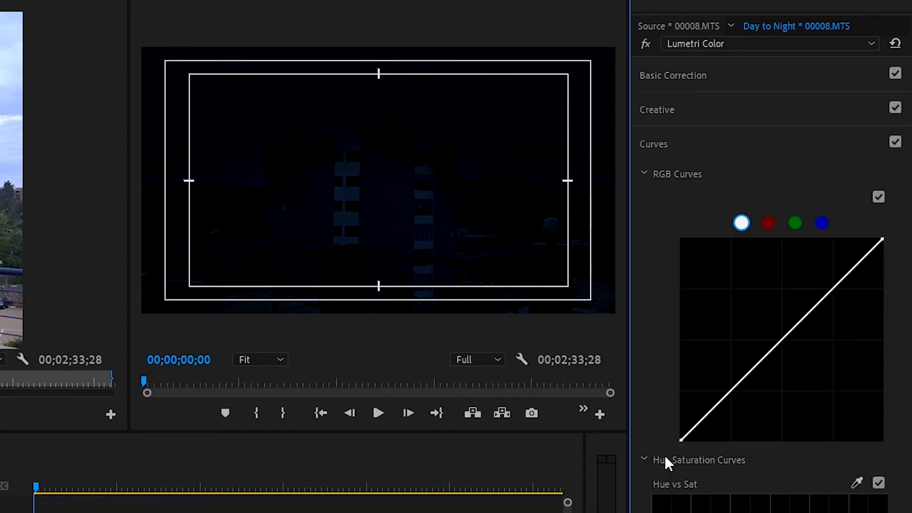
click(768, 224)
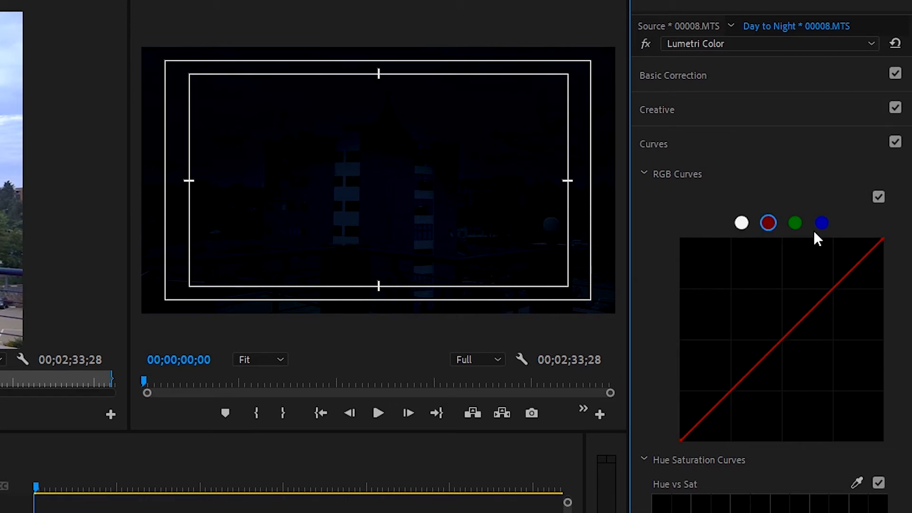
drag(881, 240, 897, 326)
click(798, 224)
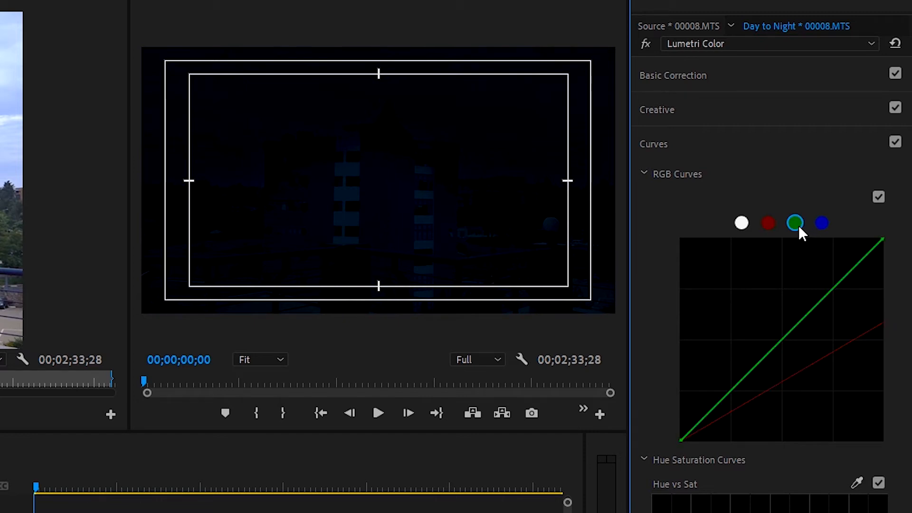
drag(882, 241, 893, 323)
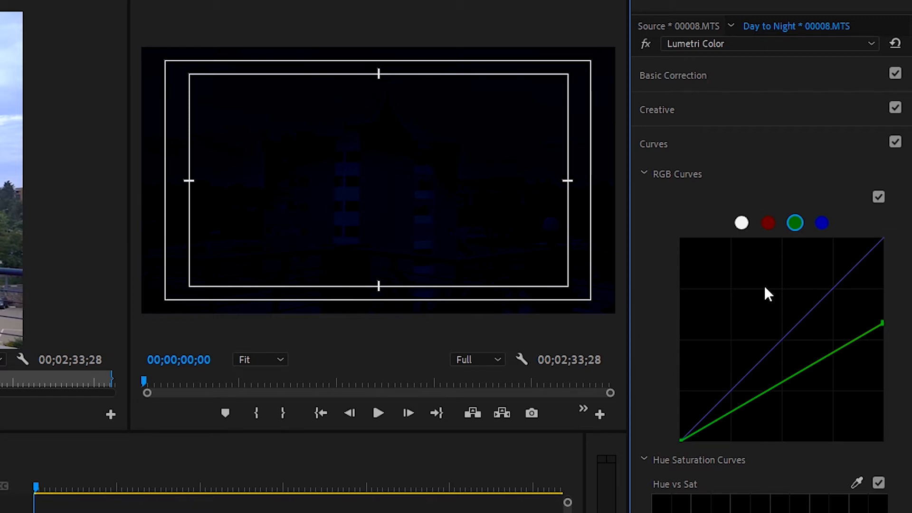
Step: Shift the clip's white balance tint toward magenta, setting it to 89
click(657, 110)
click(676, 84)
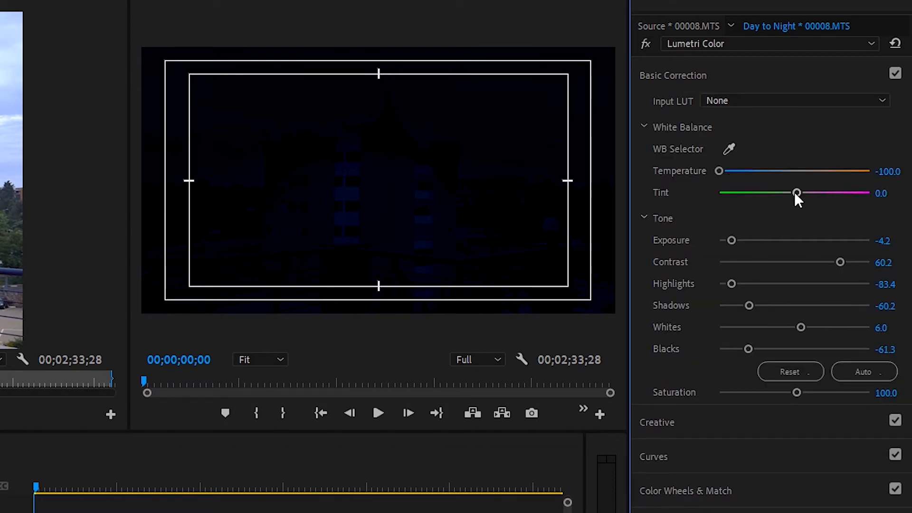
drag(796, 192, 861, 189)
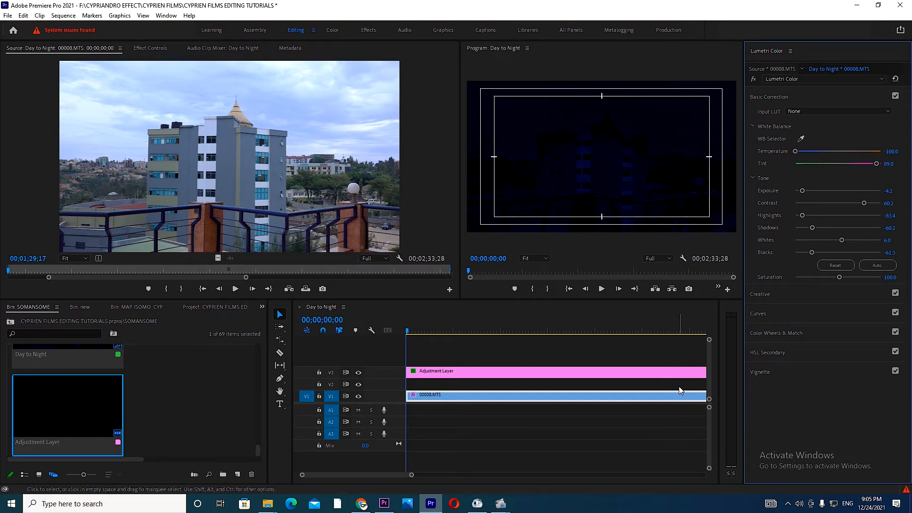
Step: Find the Lighting Effects video effect by searching for "LIGH" and apply it to the 00008.MTS clip
click(262, 306)
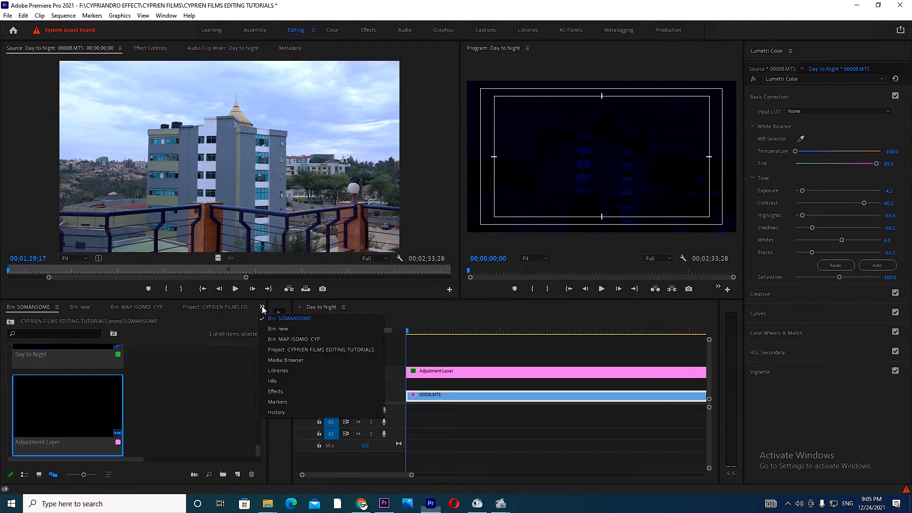
click(275, 390)
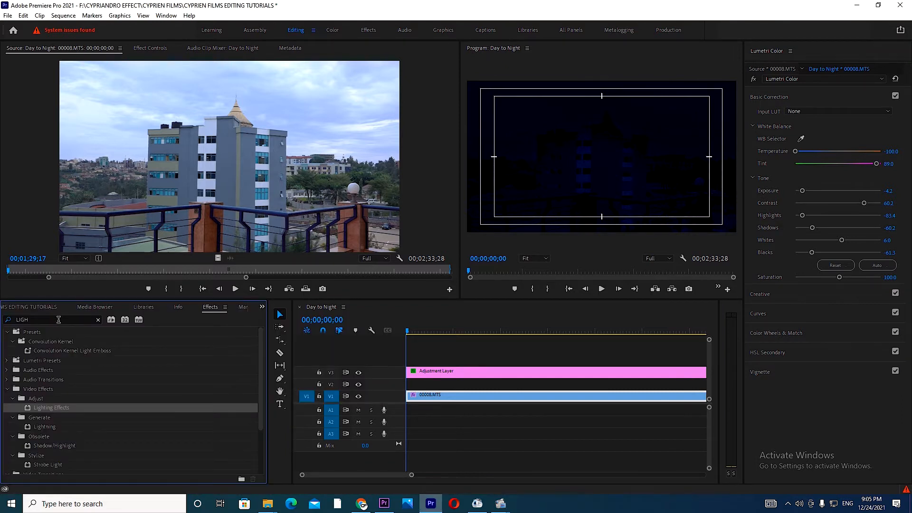
key(BackSpace)
key(BackSpace)
key(BackSpace)
key(BackSpace)
text(LI)
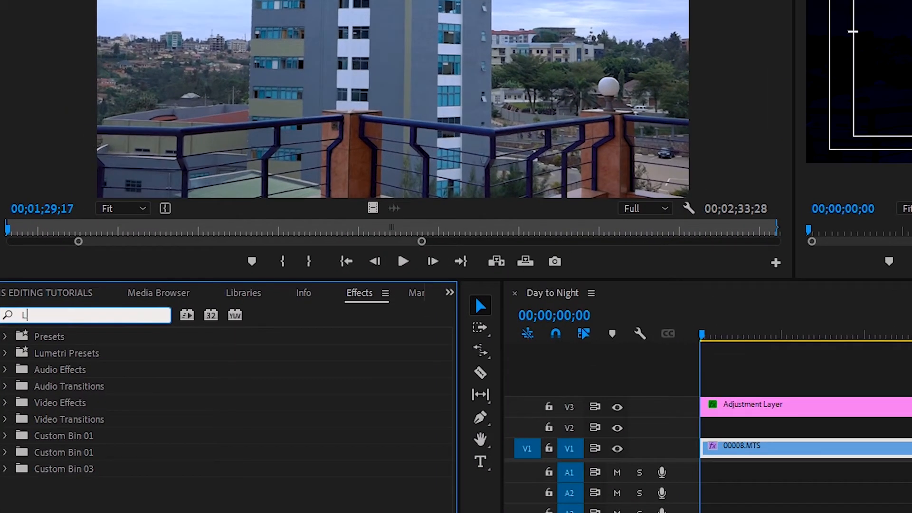
text(GH)
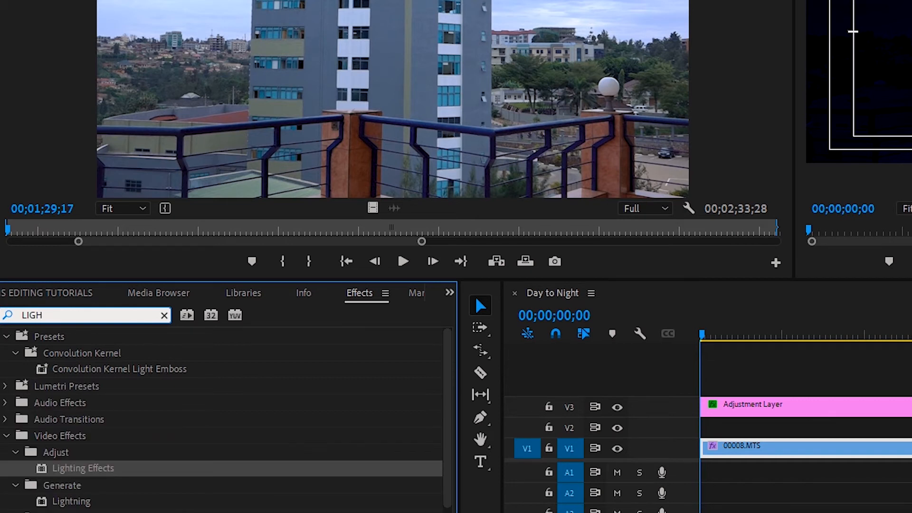
drag(76, 469, 769, 456)
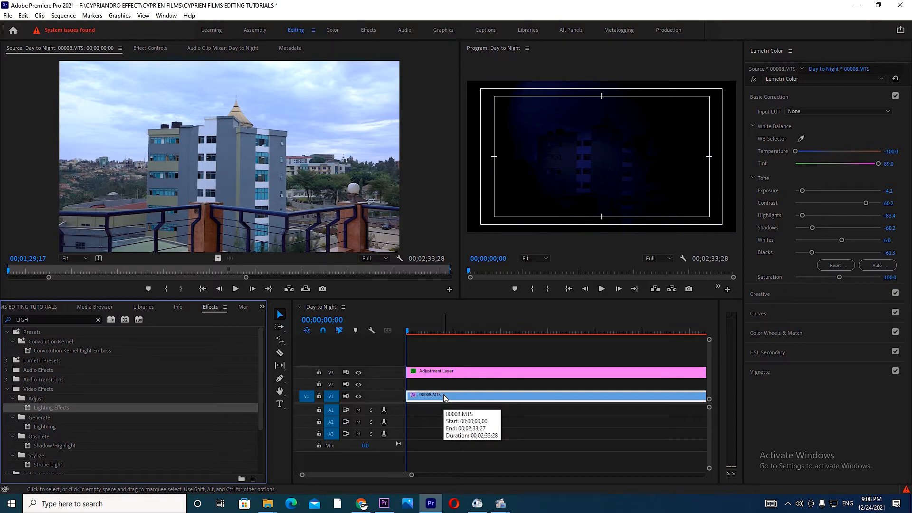
Step: Move the center of Light 1 in the clip's Lighting Effects to about 440, 542, keeping it a Spotlight
click(457, 398)
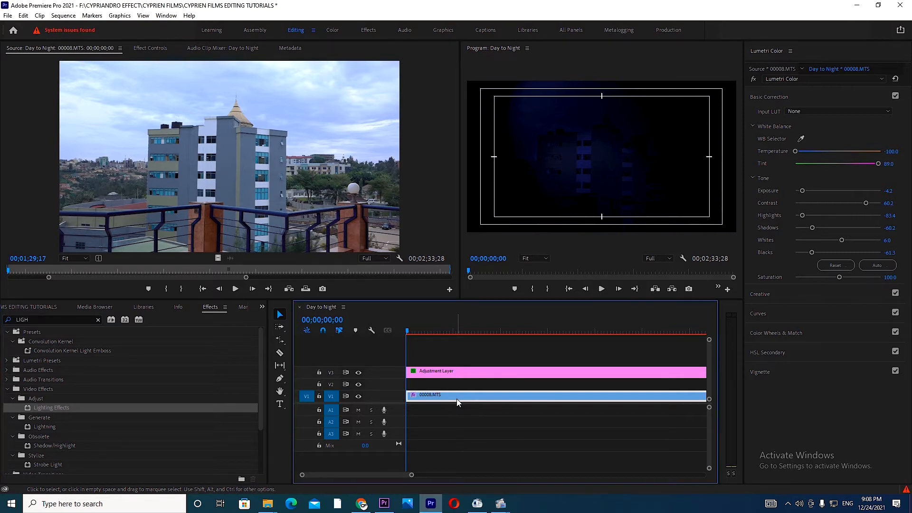
click(151, 49)
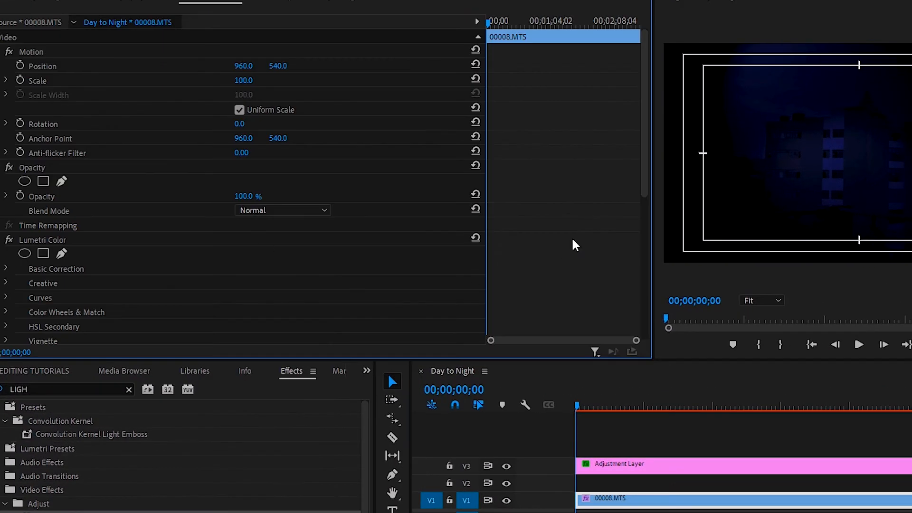
drag(649, 167, 646, 306)
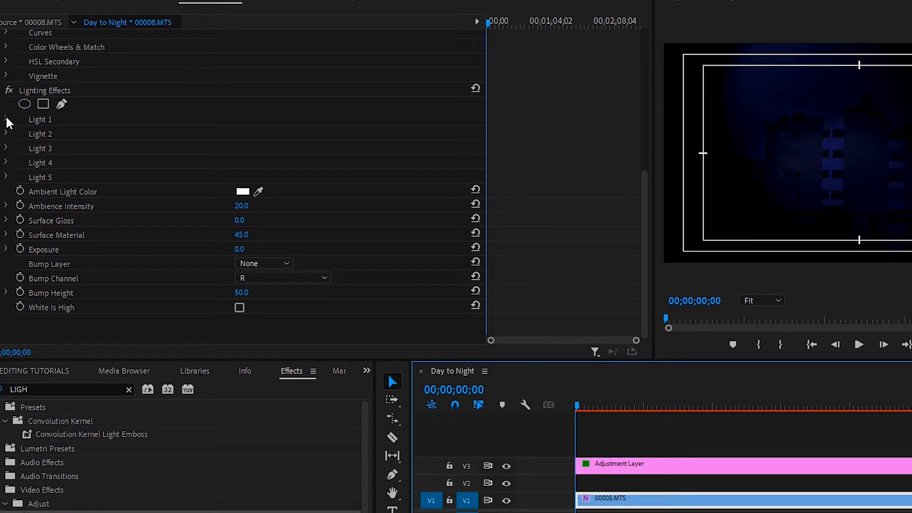
click(6, 120)
click(306, 139)
click(264, 193)
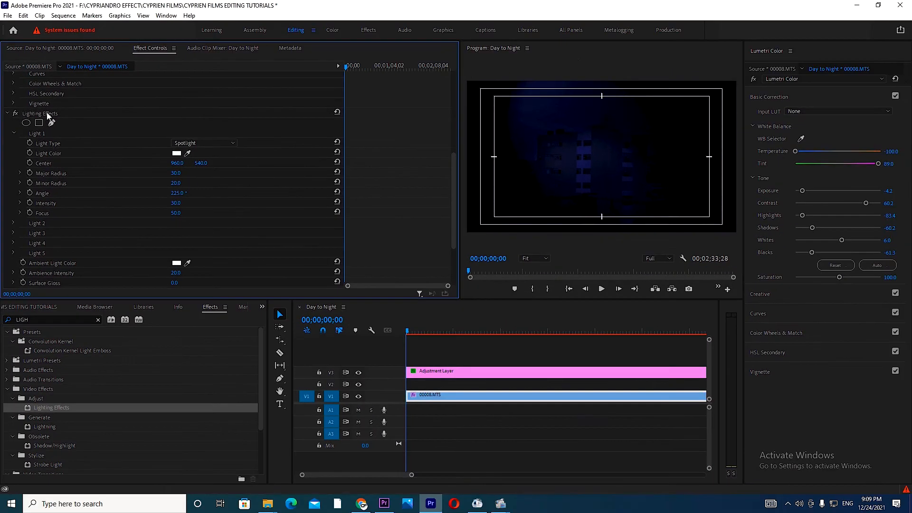
click(59, 90)
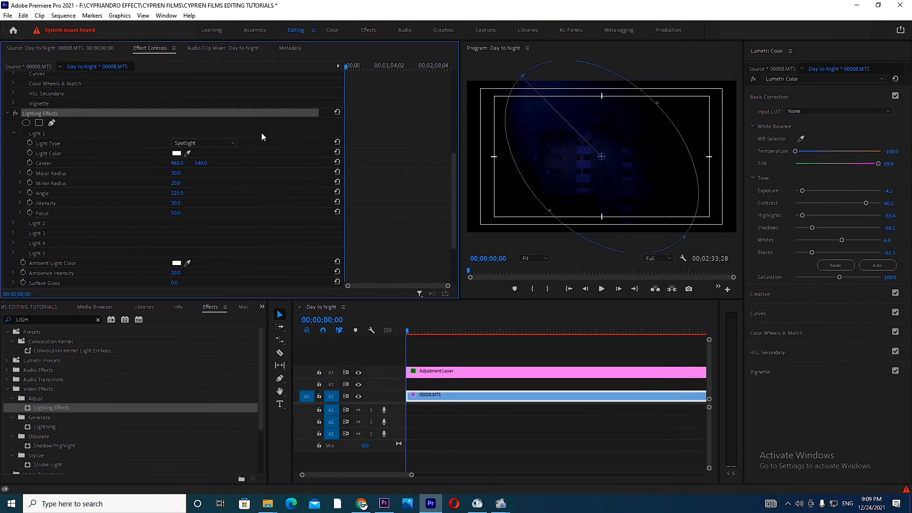
drag(602, 157, 512, 157)
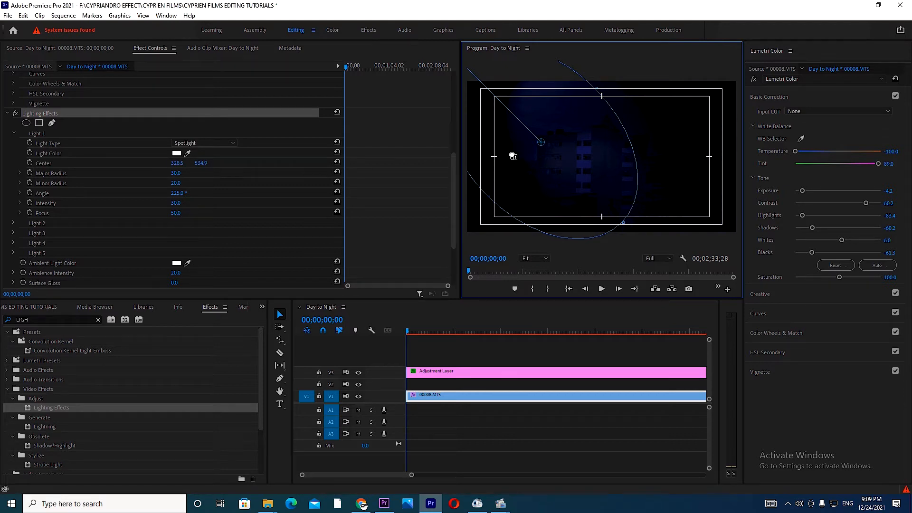
drag(513, 156, 528, 156)
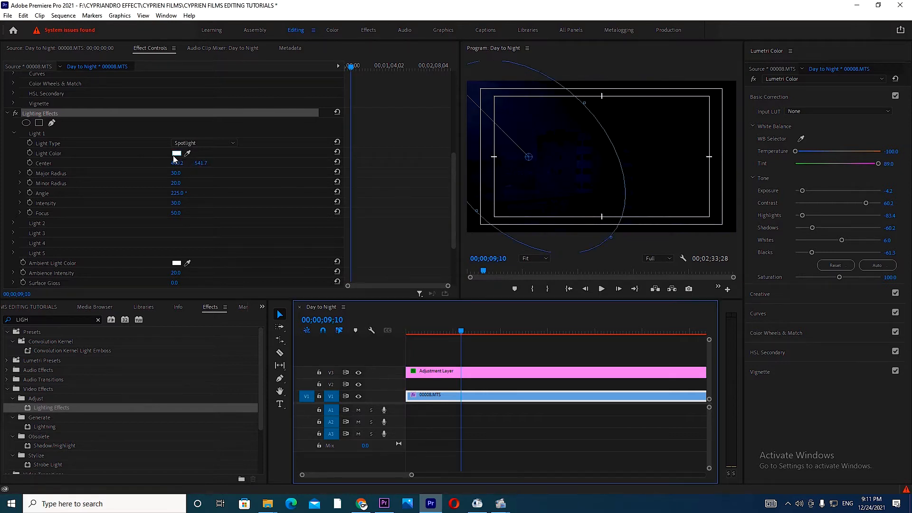
Step: Set Light 1's color to blue 0525ED and its intensity to 40
click(176, 153)
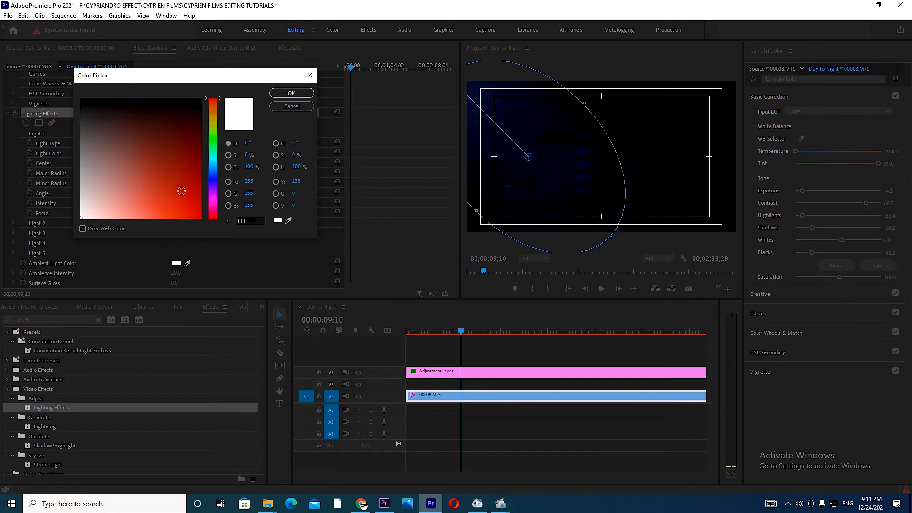
click(213, 173)
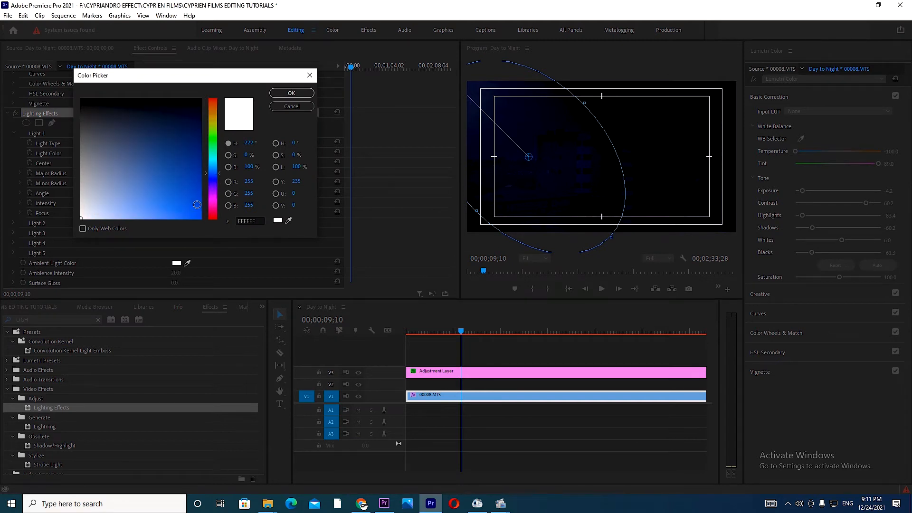
click(199, 210)
click(216, 176)
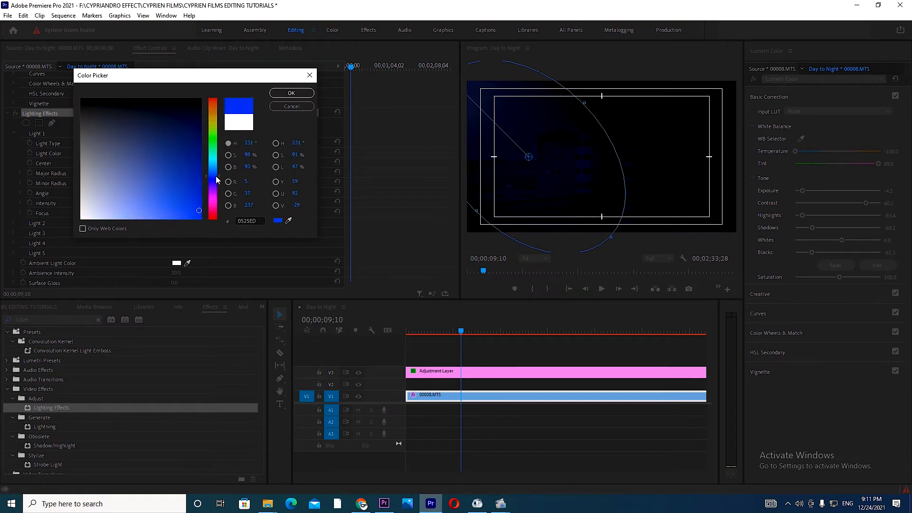
click(291, 93)
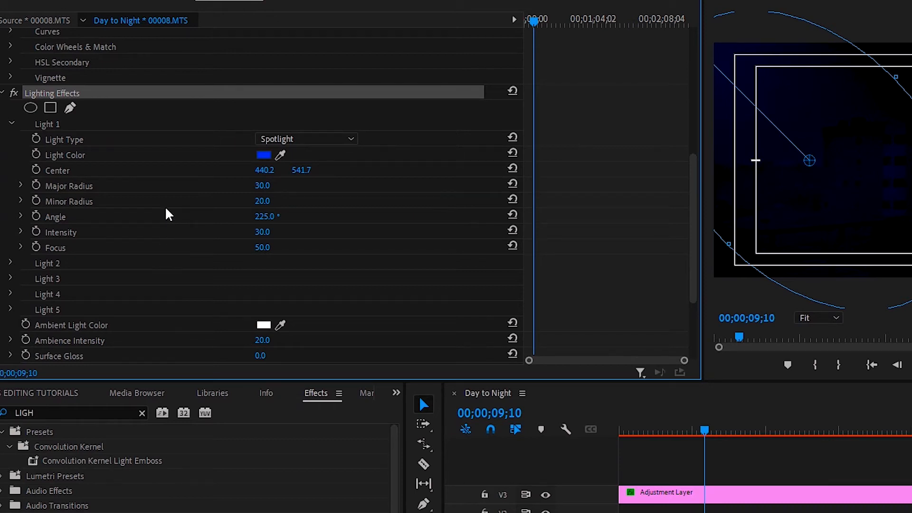
drag(261, 231, 285, 218)
text(40)
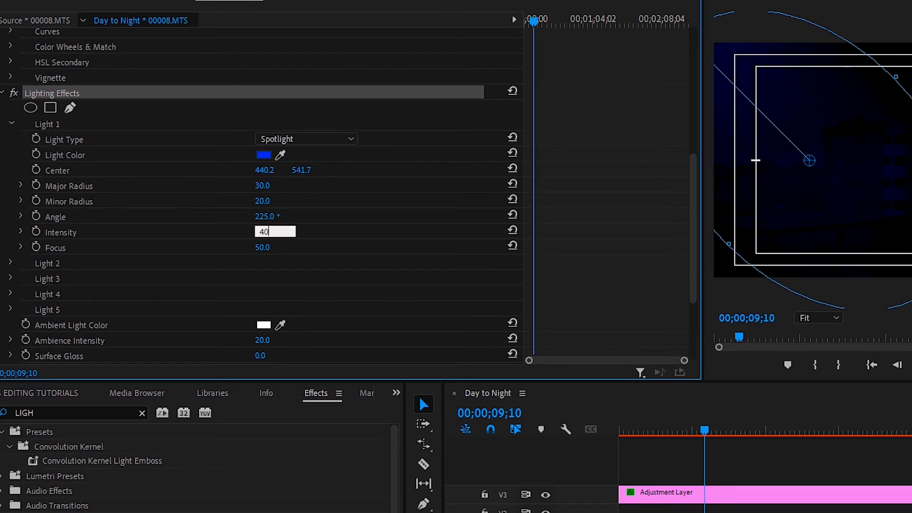
key(Return)
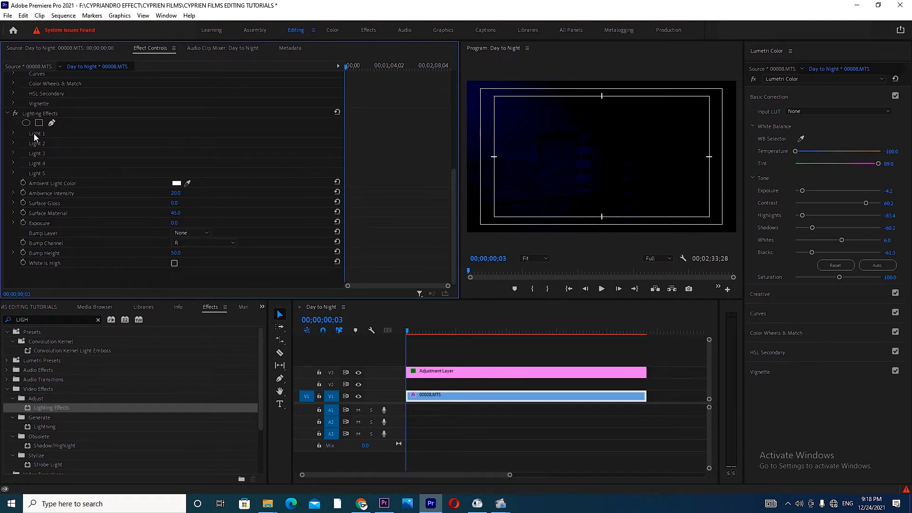
Step: Turn on Light 2 as an Omni light with the orange color FB7B13
click(14, 143)
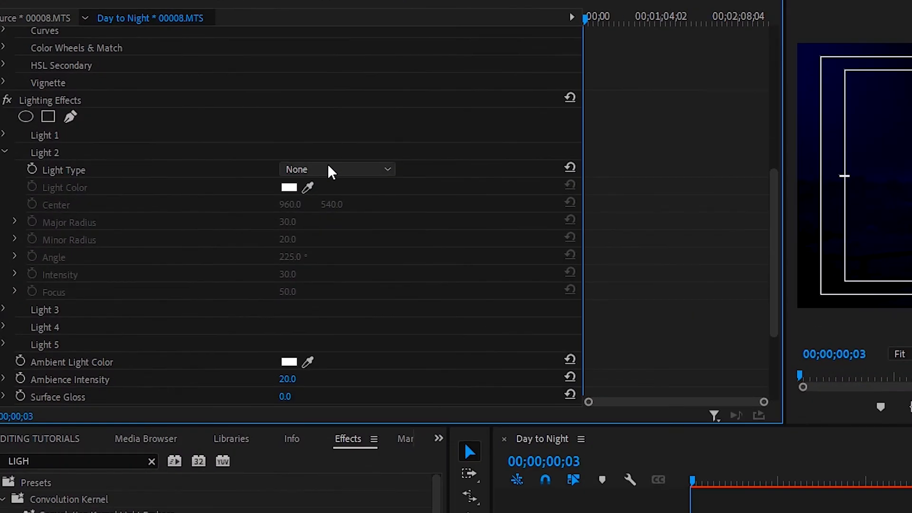
click(198, 152)
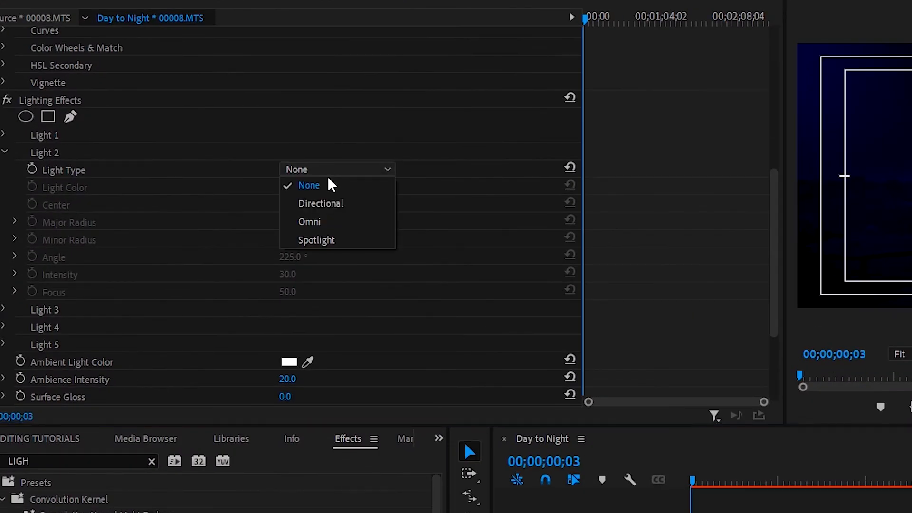
click(309, 221)
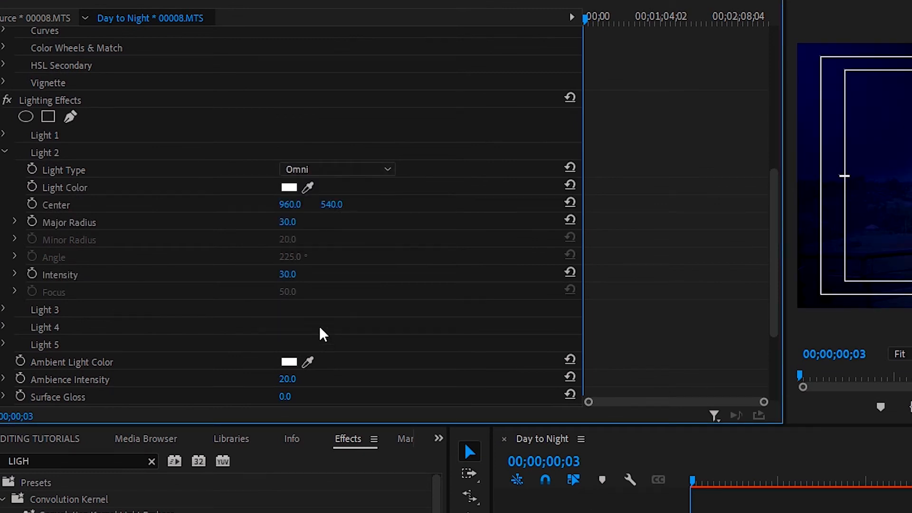
click(290, 187)
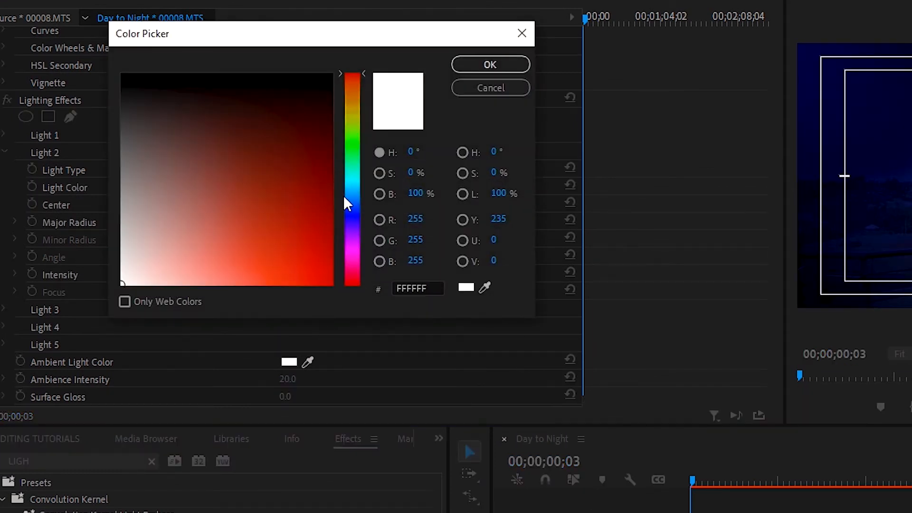
drag(356, 84, 358, 89)
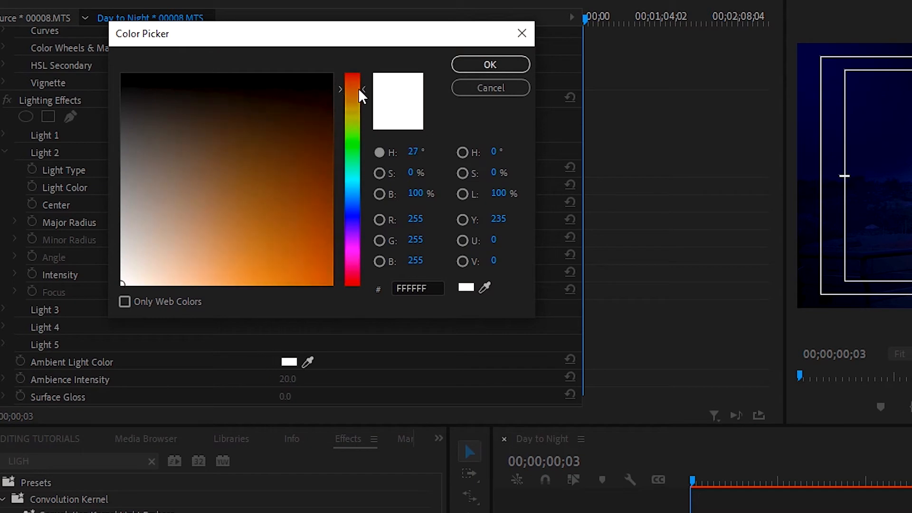
drag(285, 210, 316, 282)
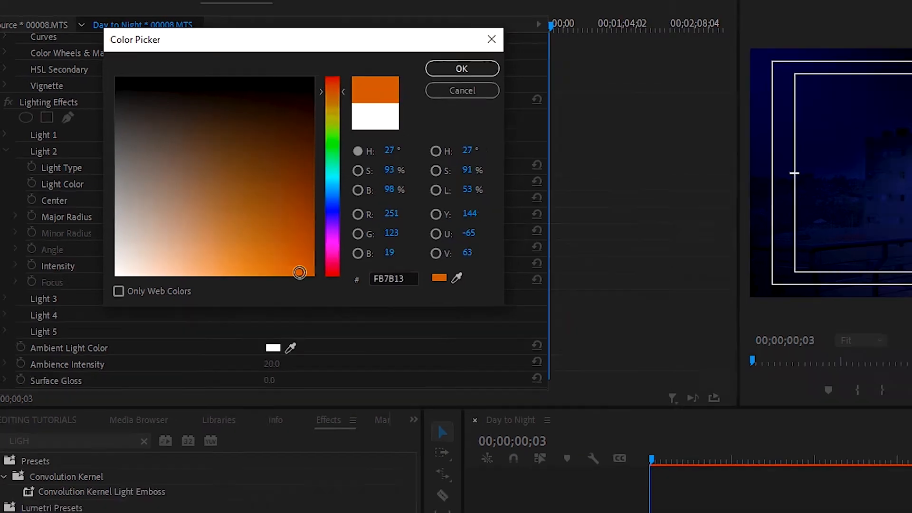
click(462, 68)
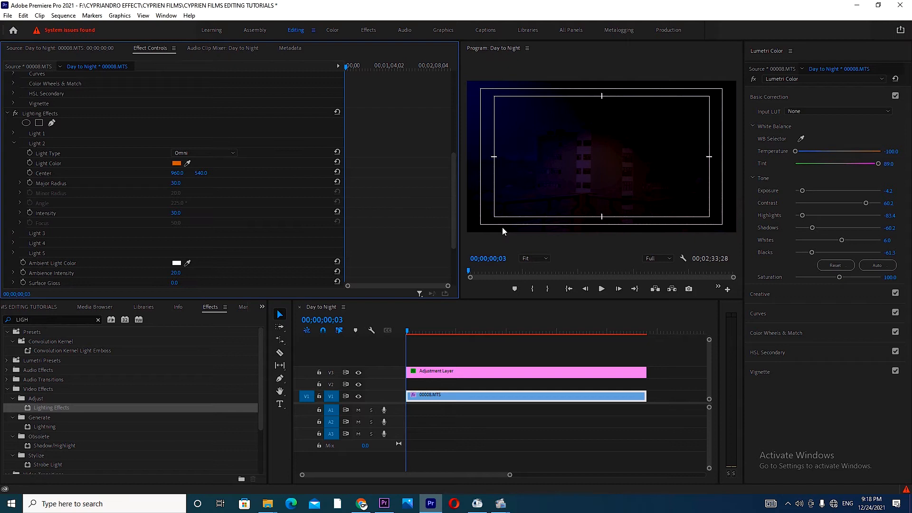
Step: Move Light 2's center onto the building, at about 847, 538
drag(453, 235, 470, 216)
click(50, 121)
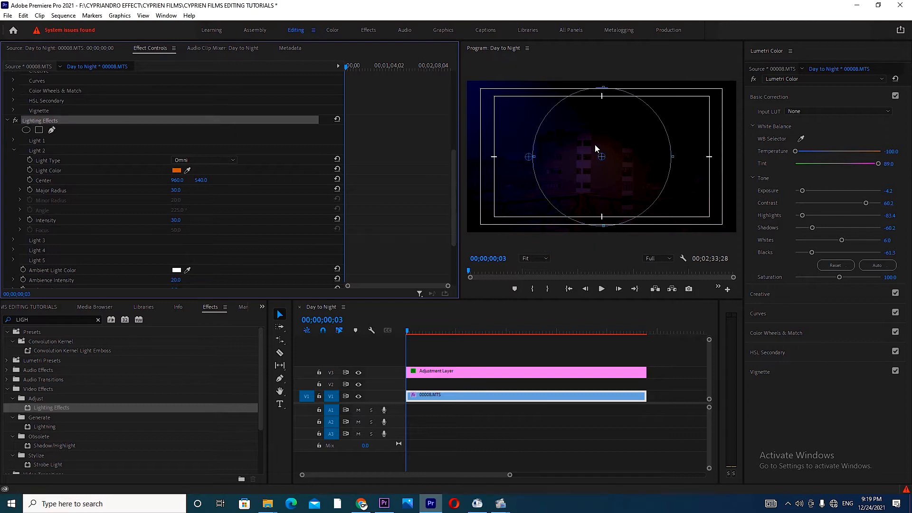
drag(604, 158, 587, 162)
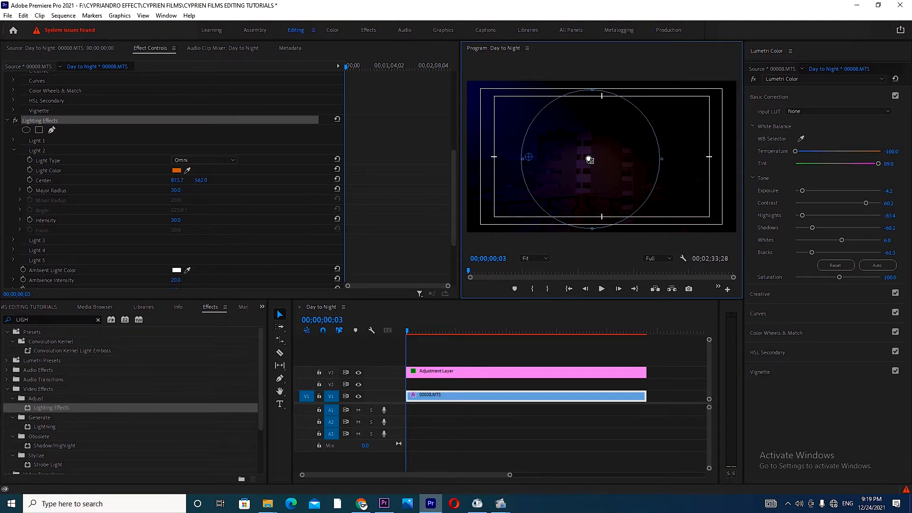
Step: Set Light 2's major radius to 20 and its intensity to 75
scroll(185, 200, up, 2)
click(185, 240)
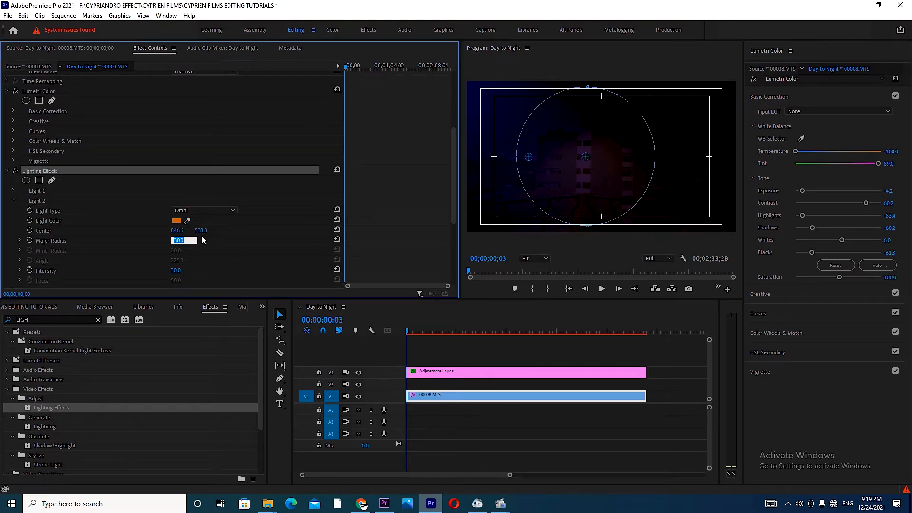
text(35)
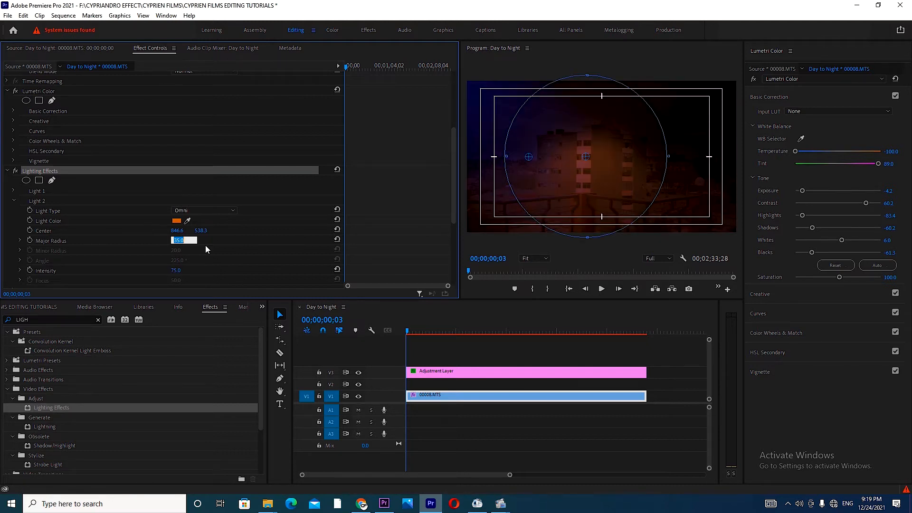
text(20)
key(Return)
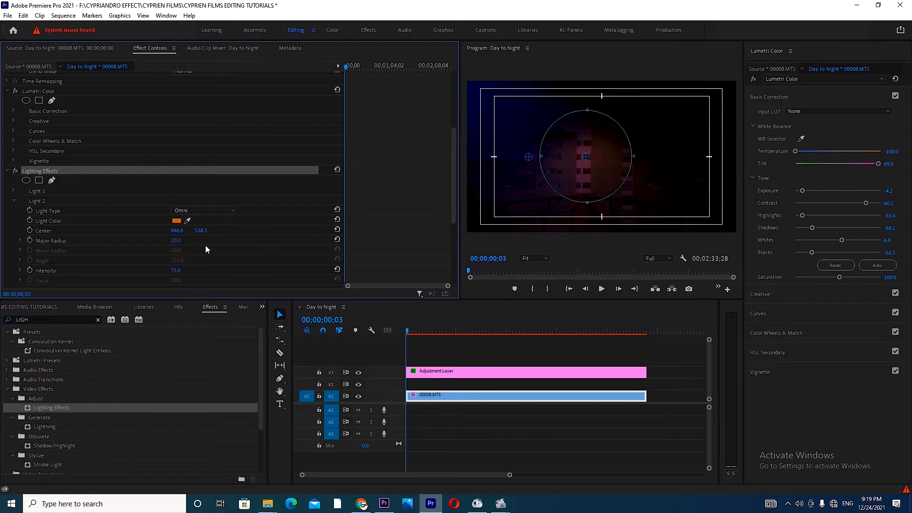
Step: Duplicate the 00008.MTS clip onto track V2, directly above the original and beneath the adjustment layer
click(503, 397)
drag(503, 397, 500, 361)
click(407, 384)
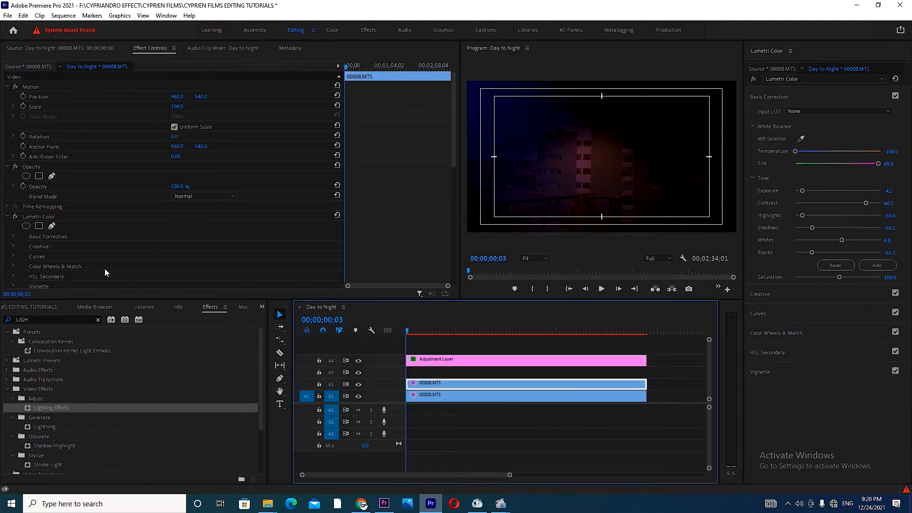
Step: Delete the Lumetri Color and Lighting Effects effects from the duplicate clip on V2
click(42, 217)
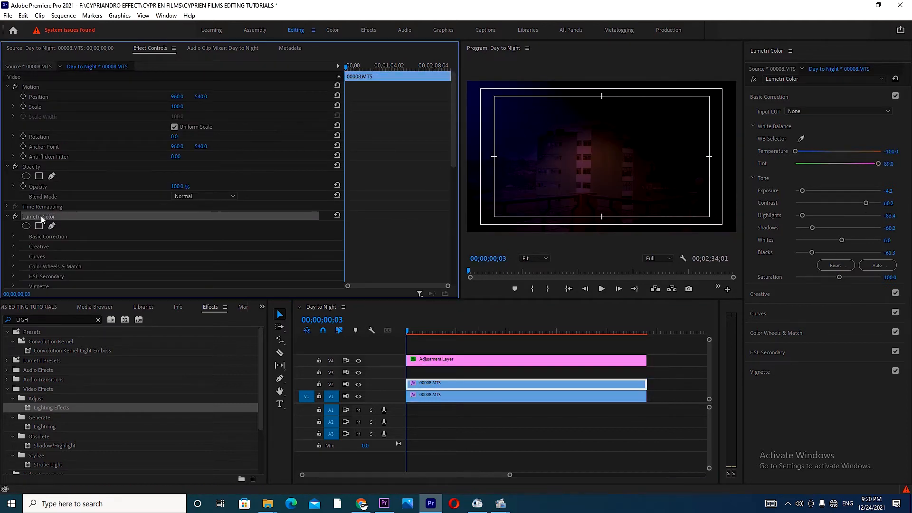
key(Delete)
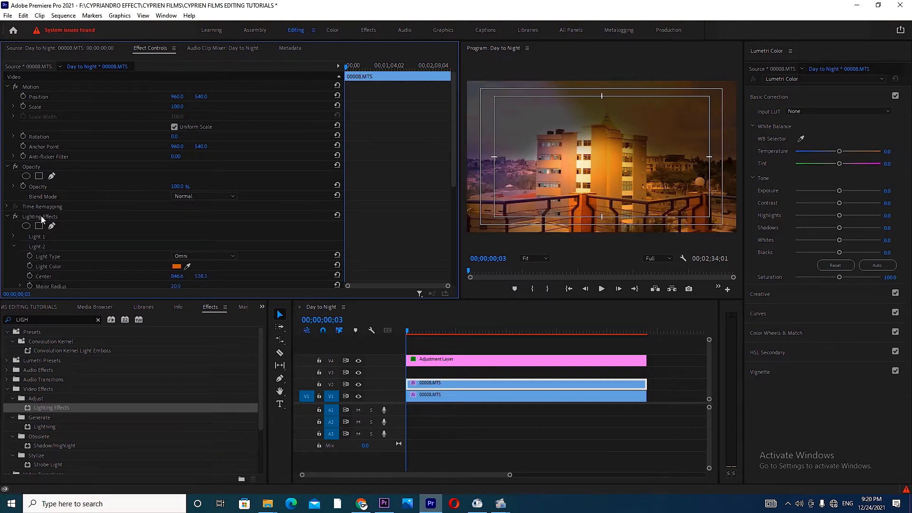
click(42, 217)
key(Delete)
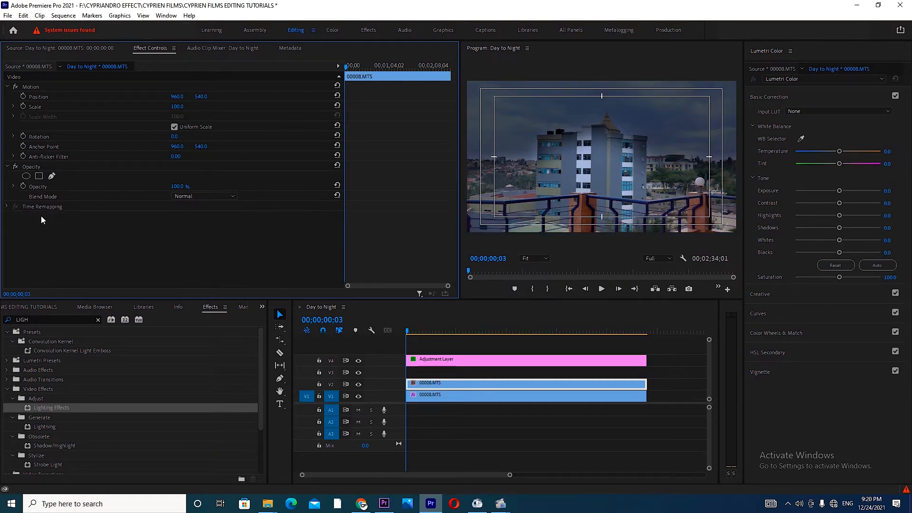
click(389, 348)
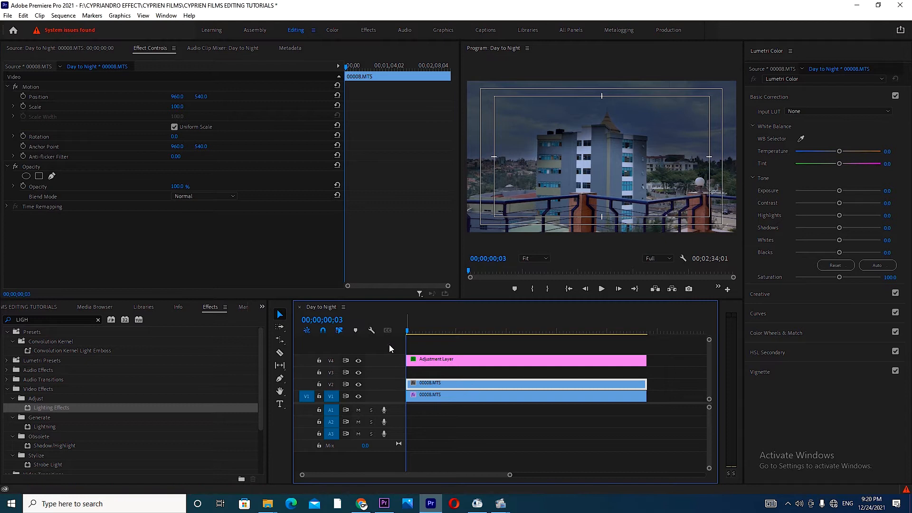
Step: Draw a four-point opacity mask on the V2 duplicate around the wide middle window in the building's white central column
click(546, 260)
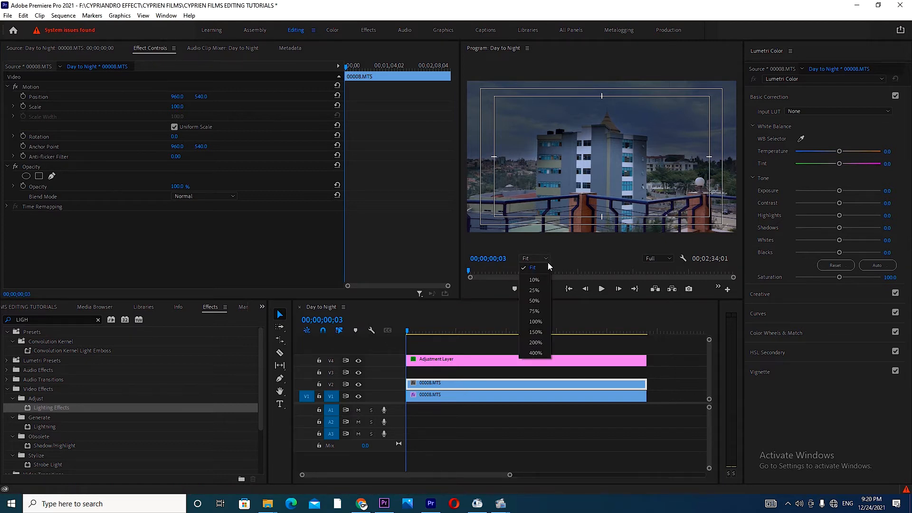
click(535, 321)
click(52, 175)
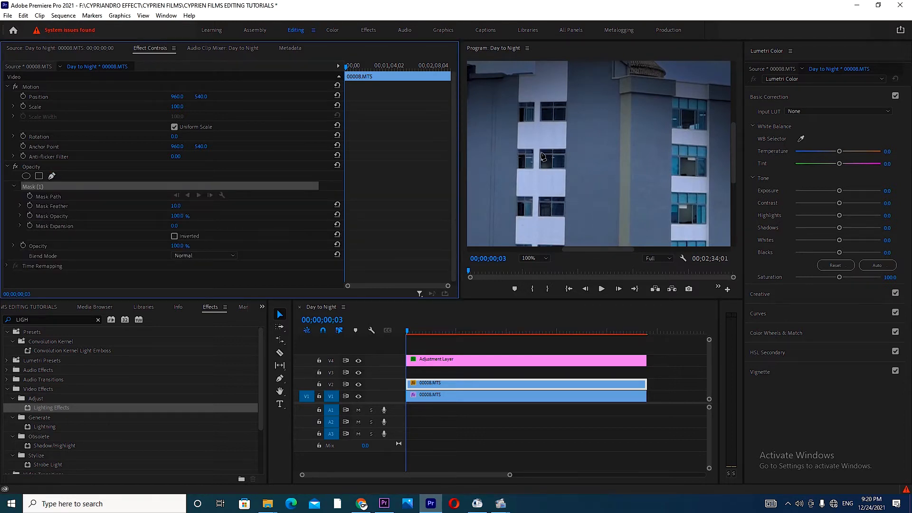
click(542, 151)
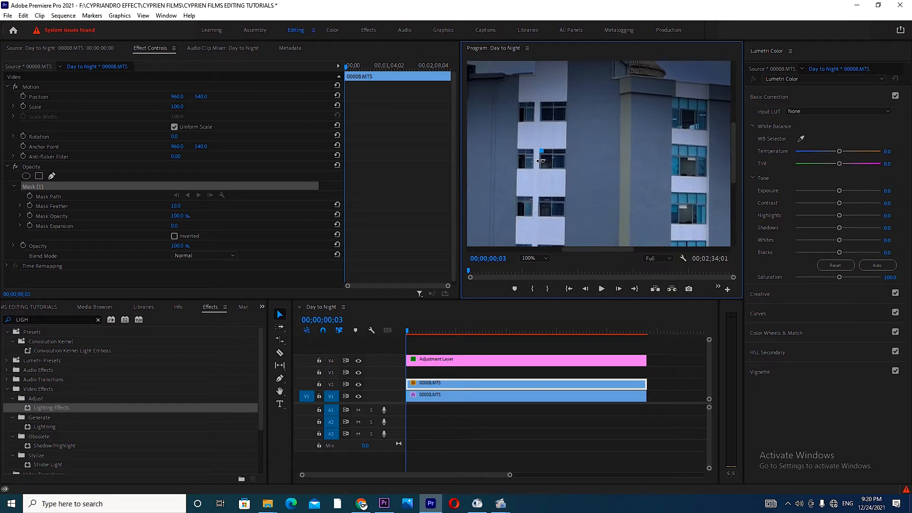
click(541, 167)
click(564, 167)
click(563, 152)
click(542, 152)
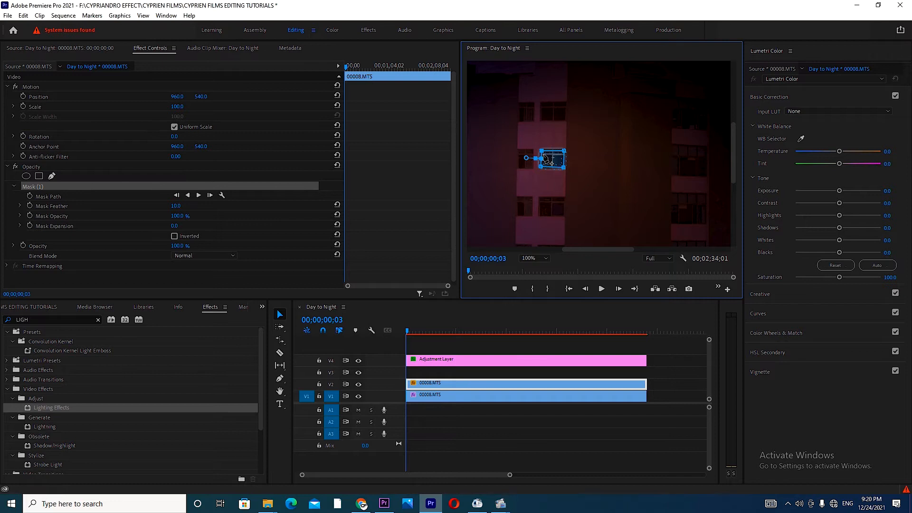
Step: Grade the masked V2 window in Lumetri Color with temperature 100, exposure about 3.5 and saturation about 159
drag(847, 151, 879, 155)
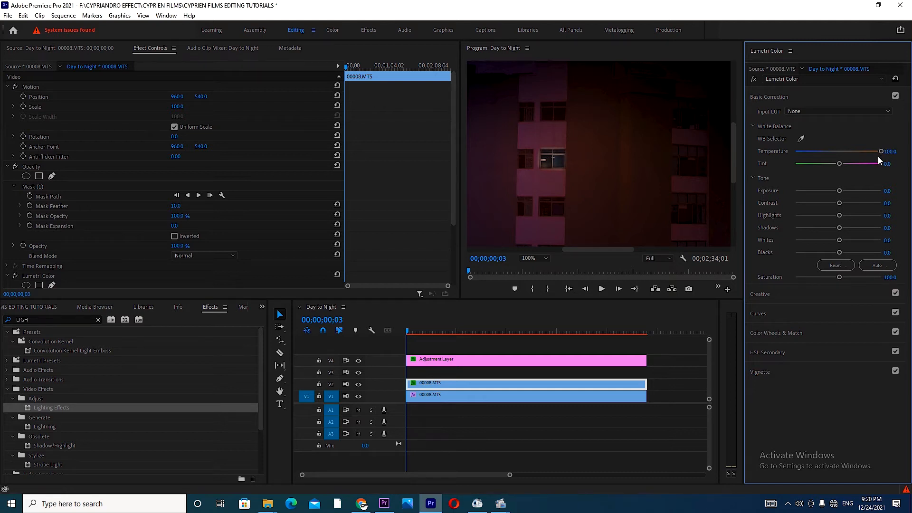
drag(840, 190, 857, 192)
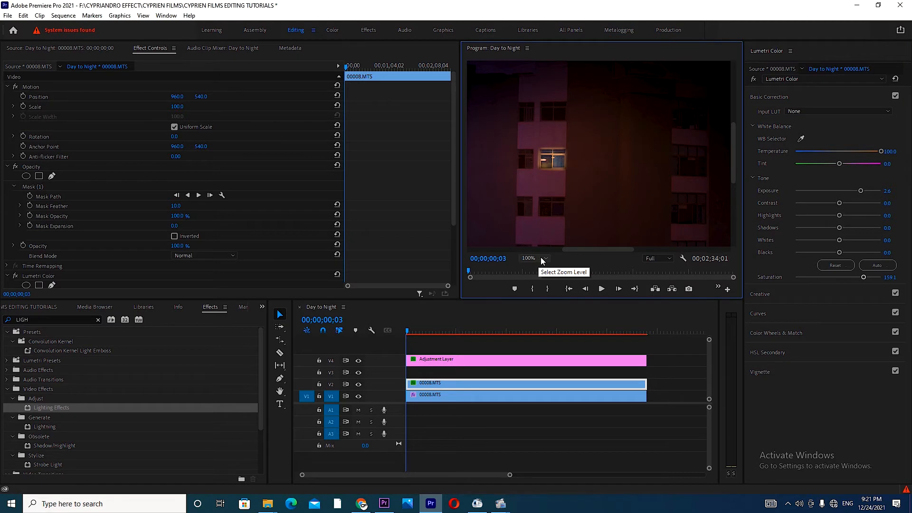
click(533, 258)
click(532, 269)
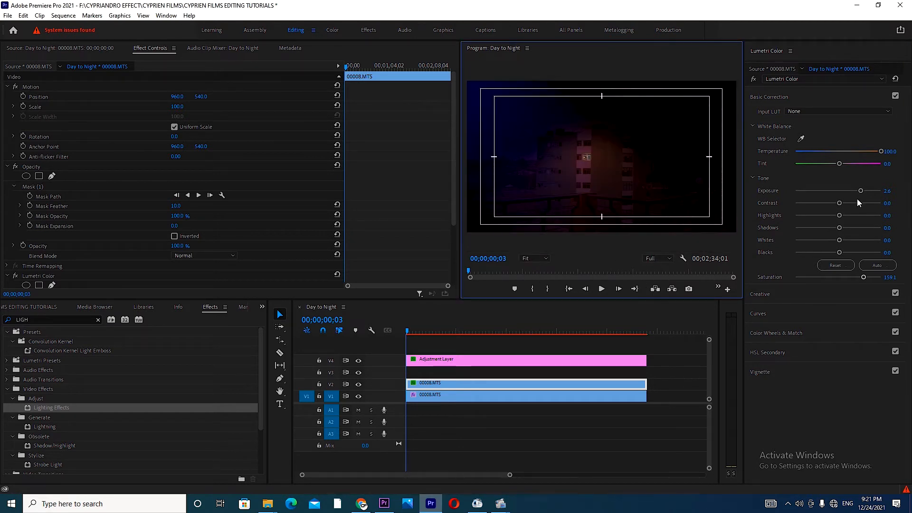
drag(861, 190, 865, 189)
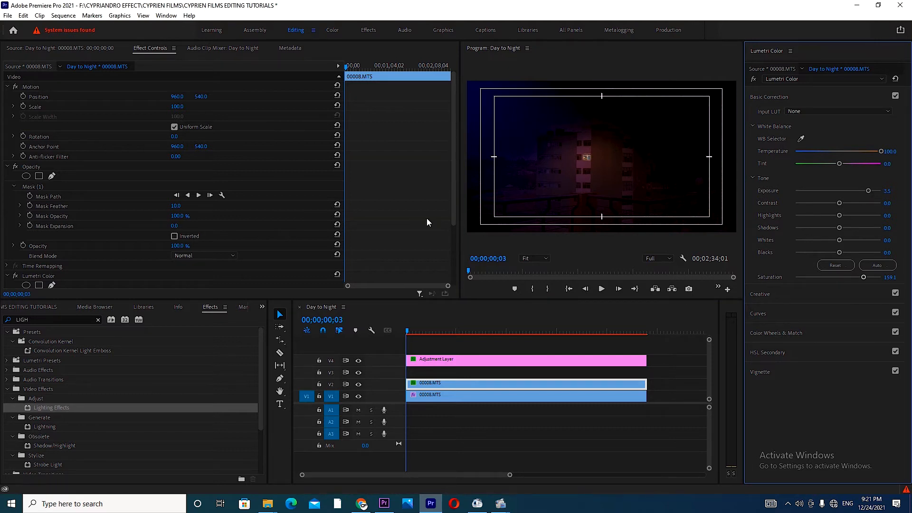
Step: Set Light 2's major radius to 15 on the V1 clip and move the adjustment layer up to track V5
click(466, 397)
drag(454, 144, 450, 214)
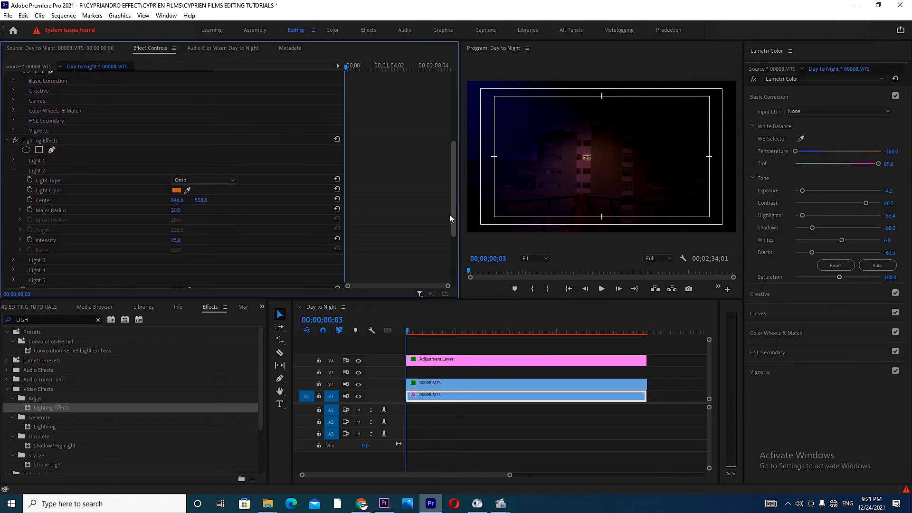
click(176, 210)
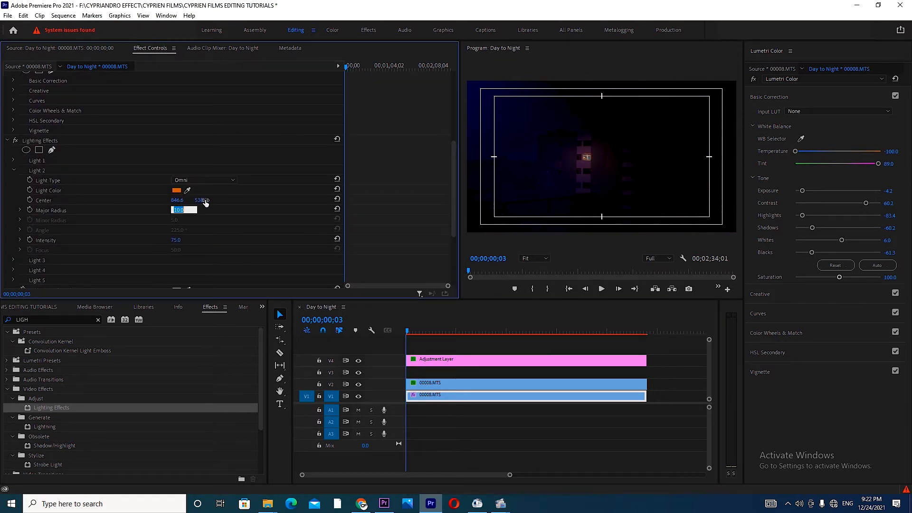
text(1)
key(Return)
drag(520, 362, 520, 349)
Step: Set Light 3 of the V1 clip's Lighting Effects to the Omni light type
click(506, 391)
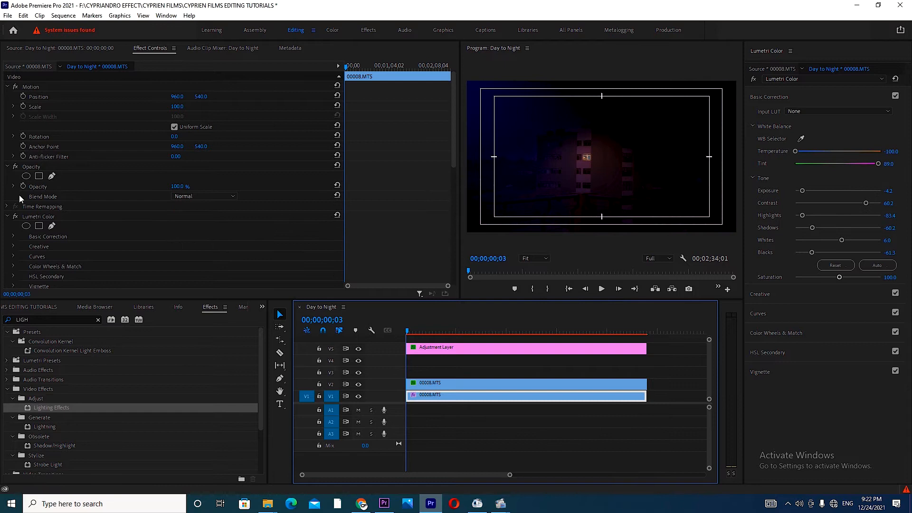
drag(454, 164, 448, 269)
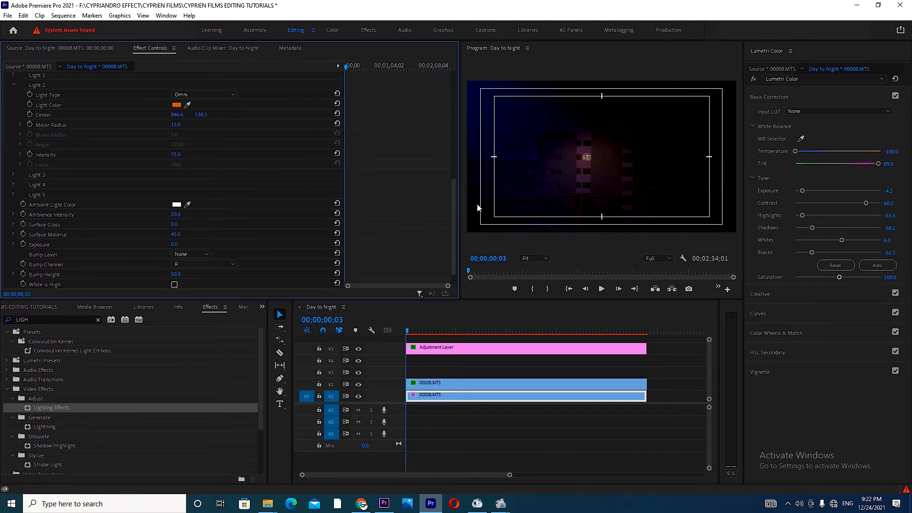
drag(456, 221, 455, 177)
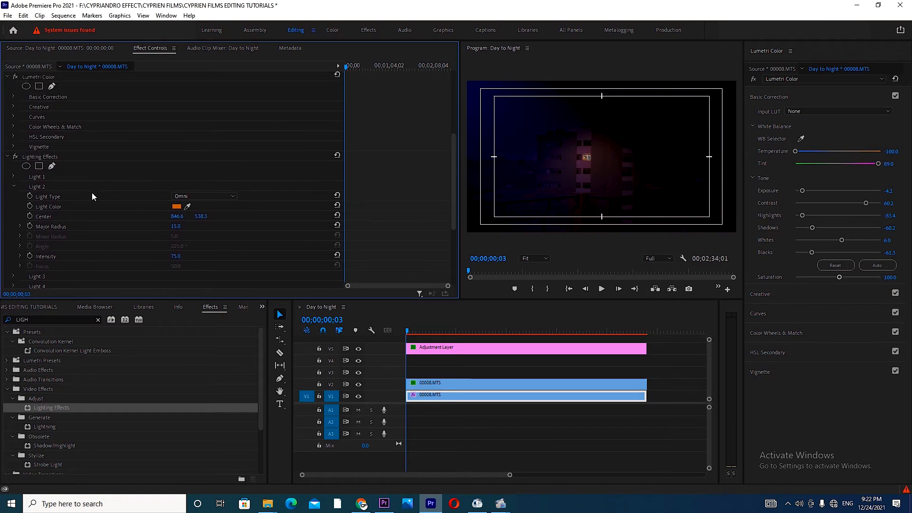
click(13, 187)
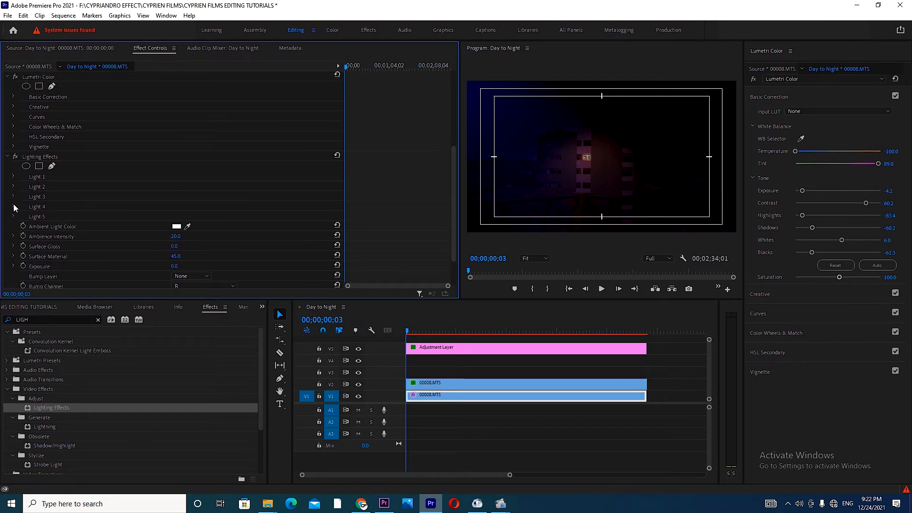
click(13, 195)
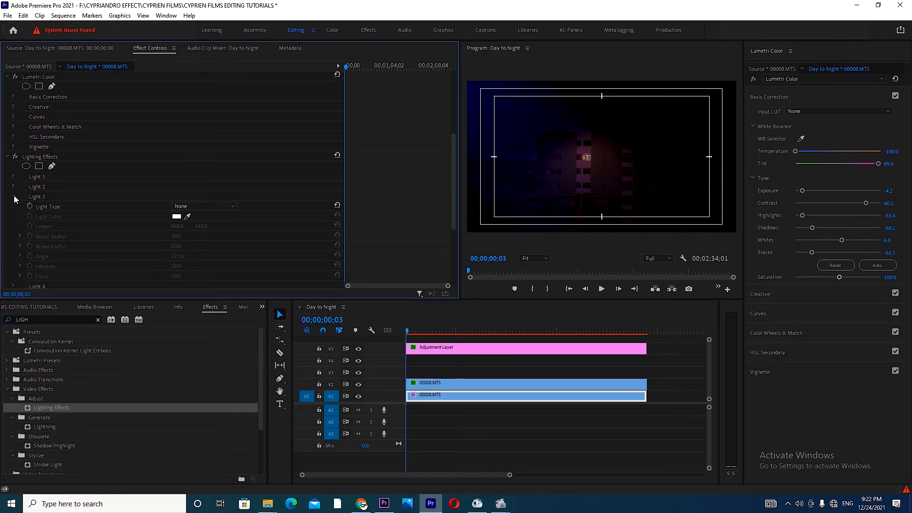
click(212, 205)
click(195, 234)
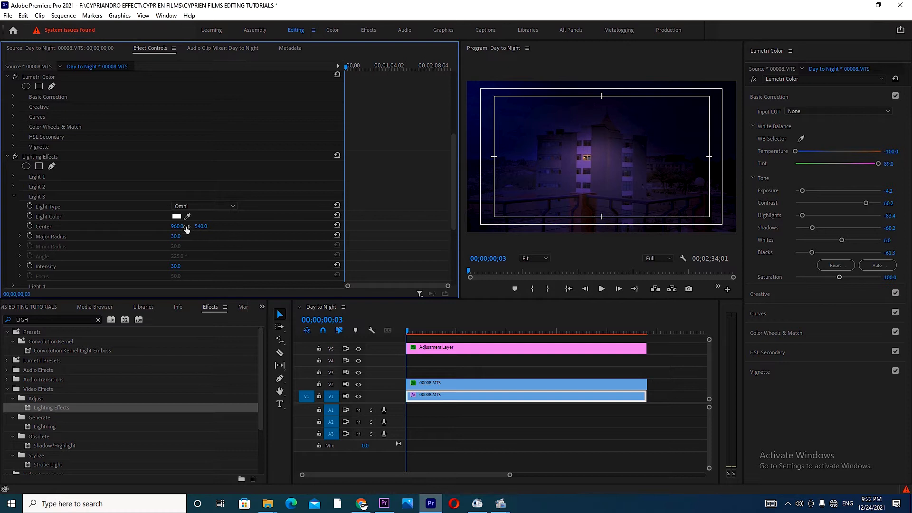
Step: Give Light 3 a saturated orange color and move its center to about 1155, 549 on the building
click(176, 217)
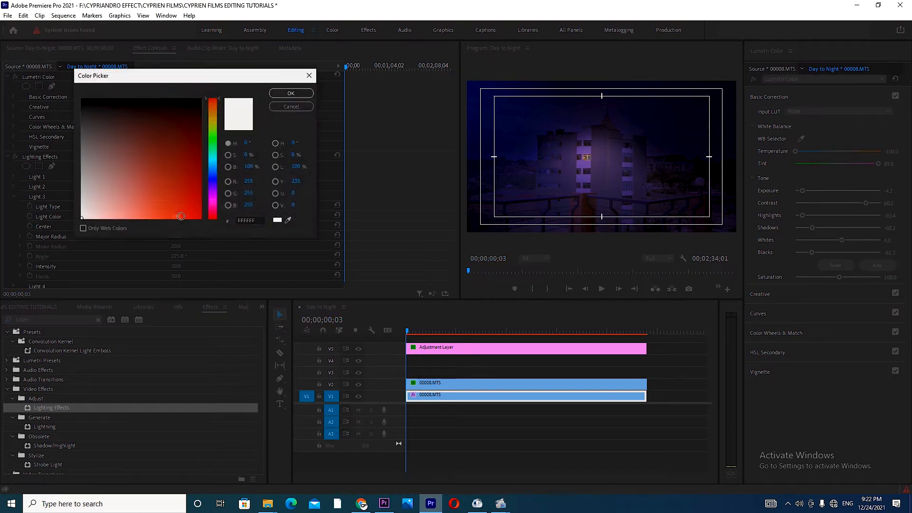
click(214, 110)
drag(214, 112, 214, 114)
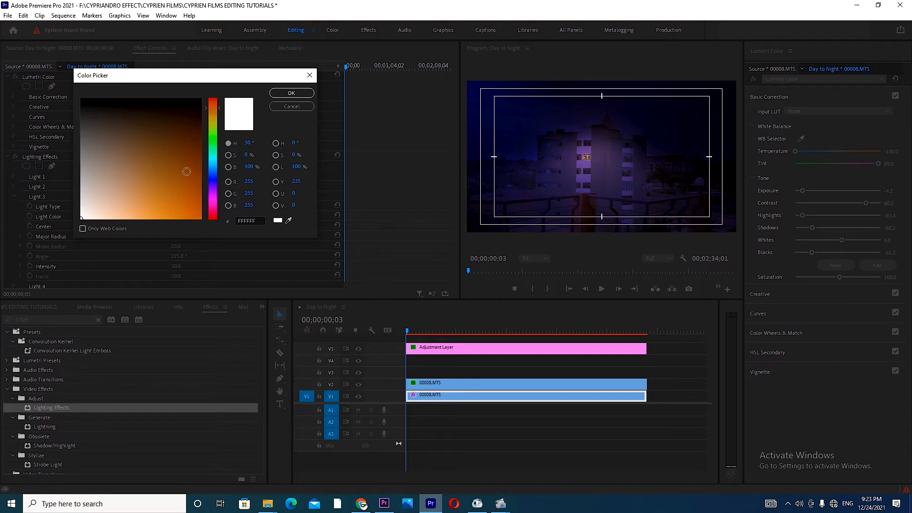
click(199, 218)
click(306, 95)
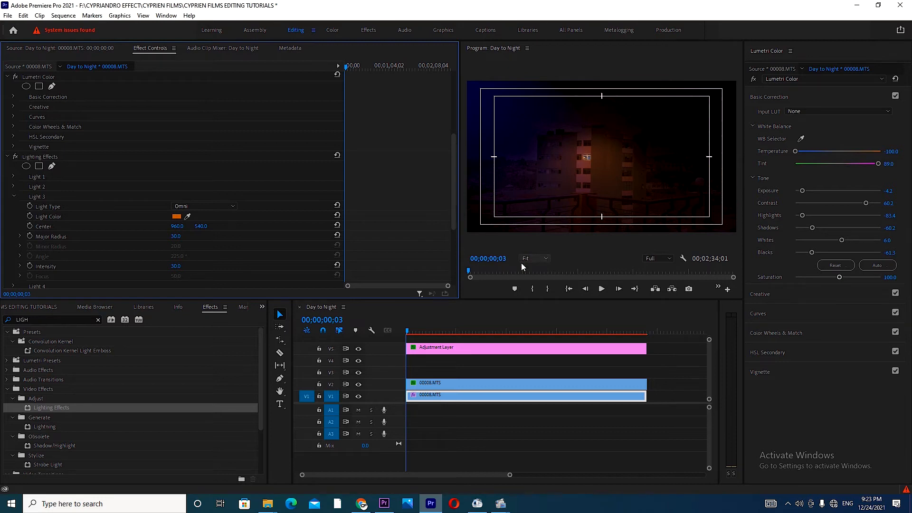
drag(602, 157, 629, 157)
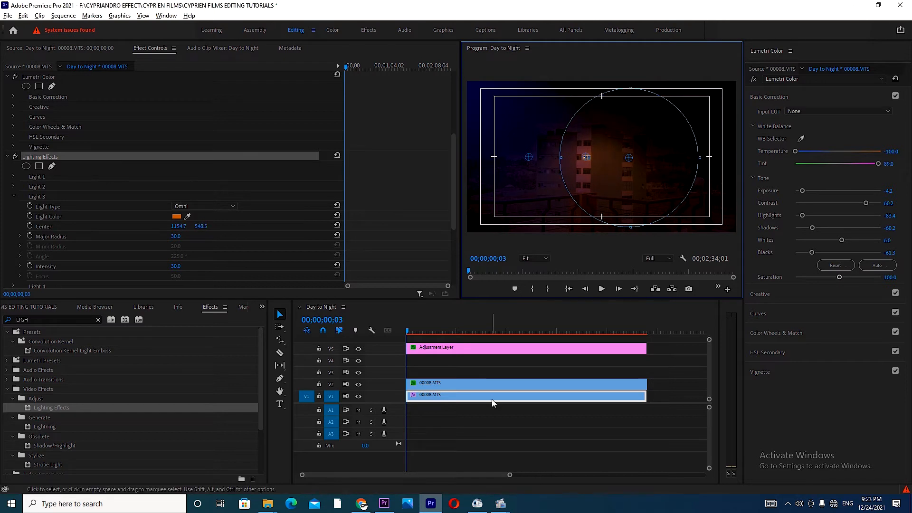
Step: Duplicate the V1 clip onto track V3 and delete the copy's Lumetri Color and Lighting Effects effects
drag(491, 399, 492, 374)
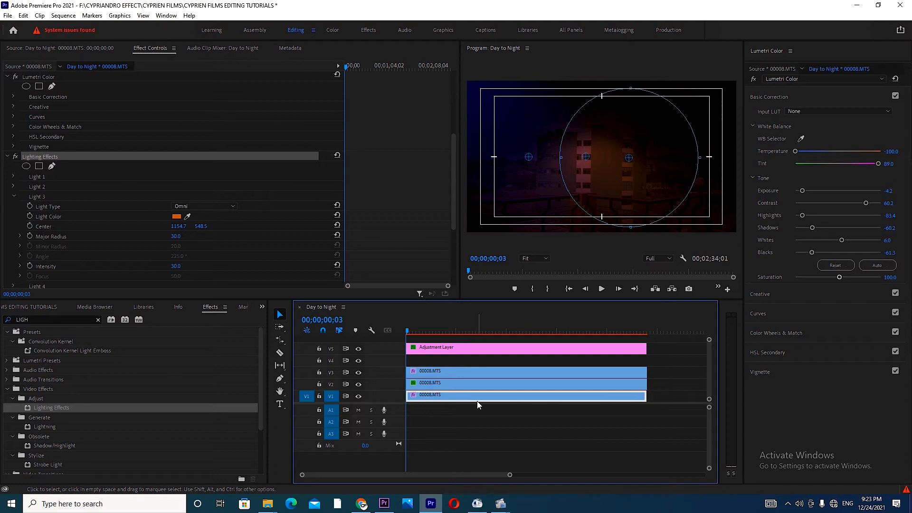
click(478, 372)
click(32, 218)
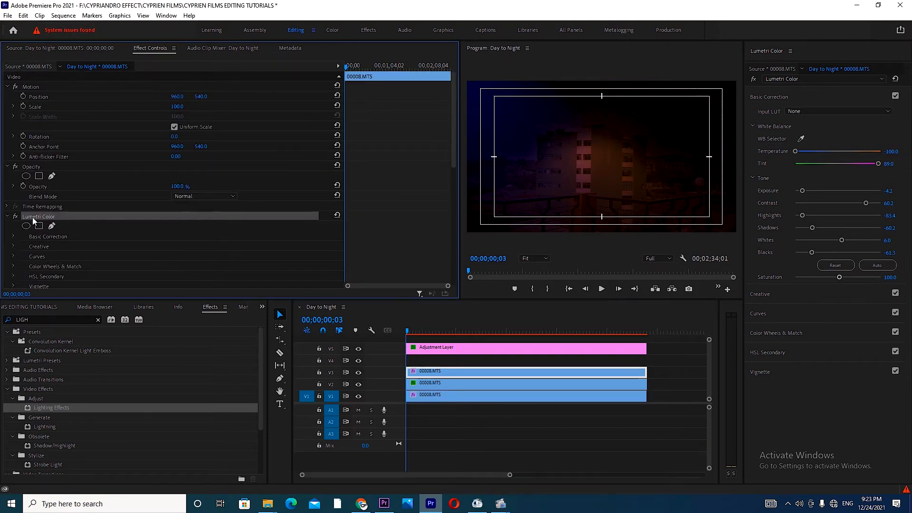
key(Delete)
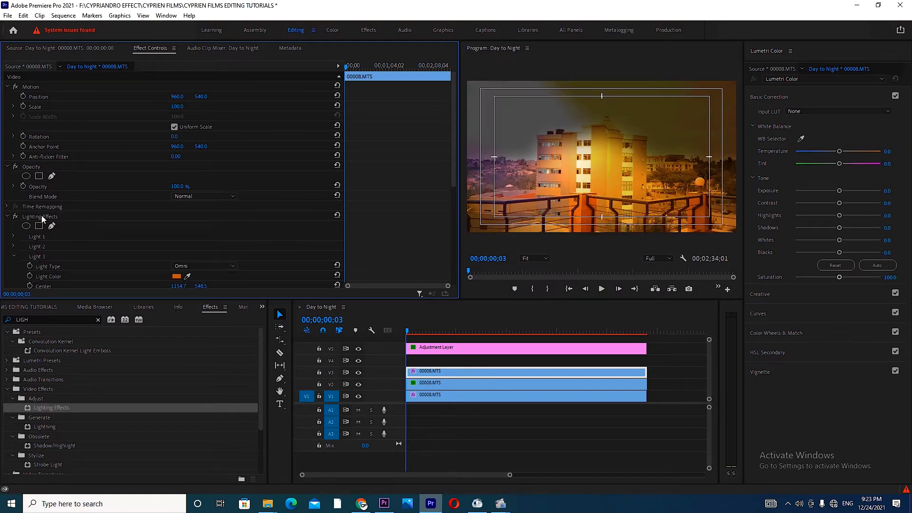
click(43, 218)
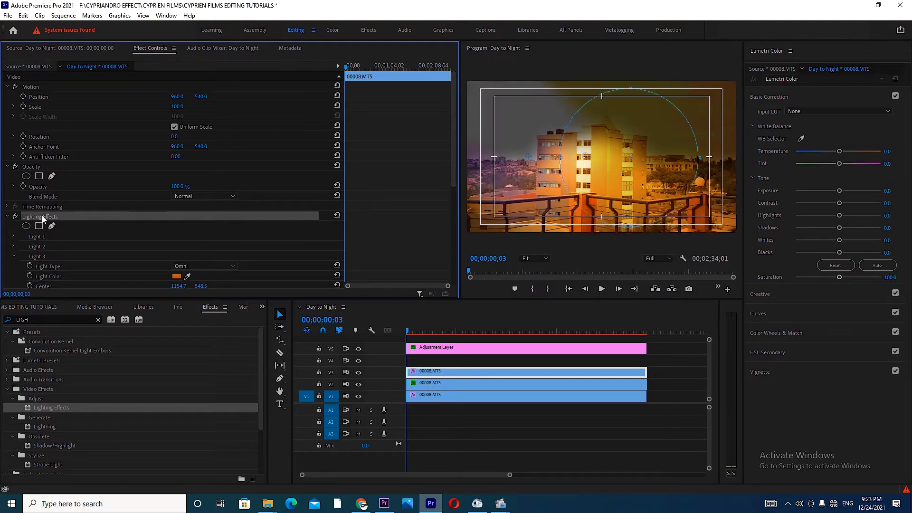
key(Delete)
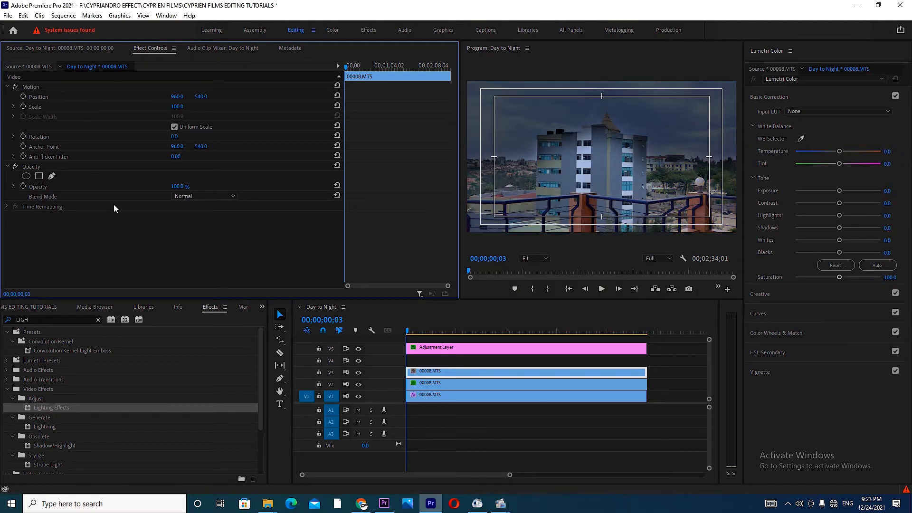
Step: Draw a four-point opacity mask on the V3 duplicate around the second-row blue window on the building's right wing
click(545, 259)
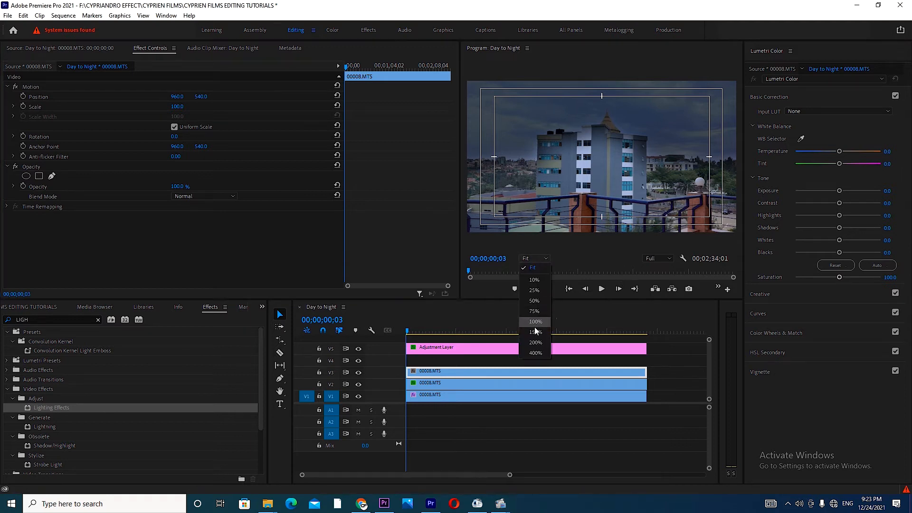
click(535, 317)
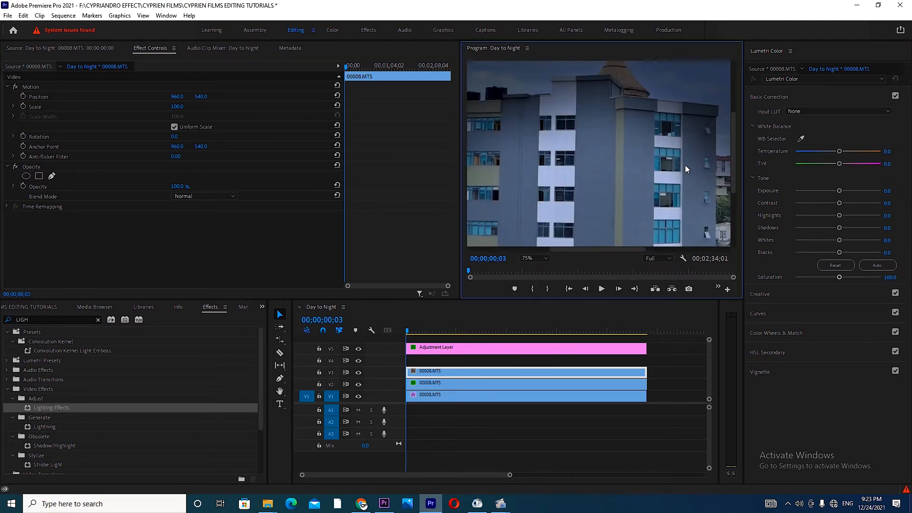
click(51, 176)
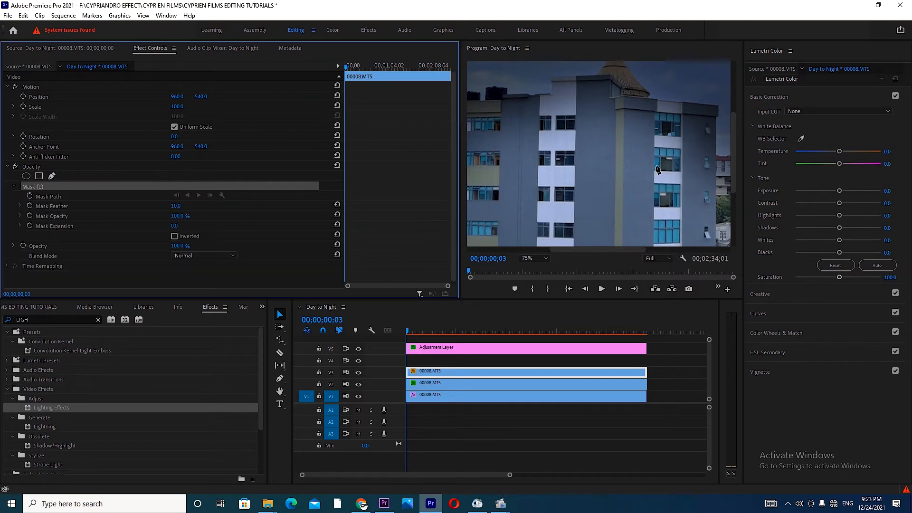
click(656, 151)
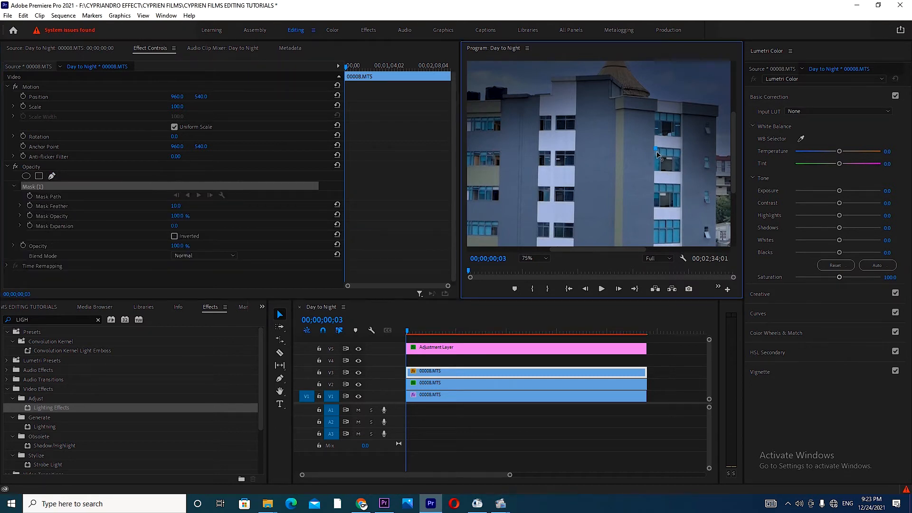
click(657, 167)
click(678, 168)
click(679, 149)
click(656, 148)
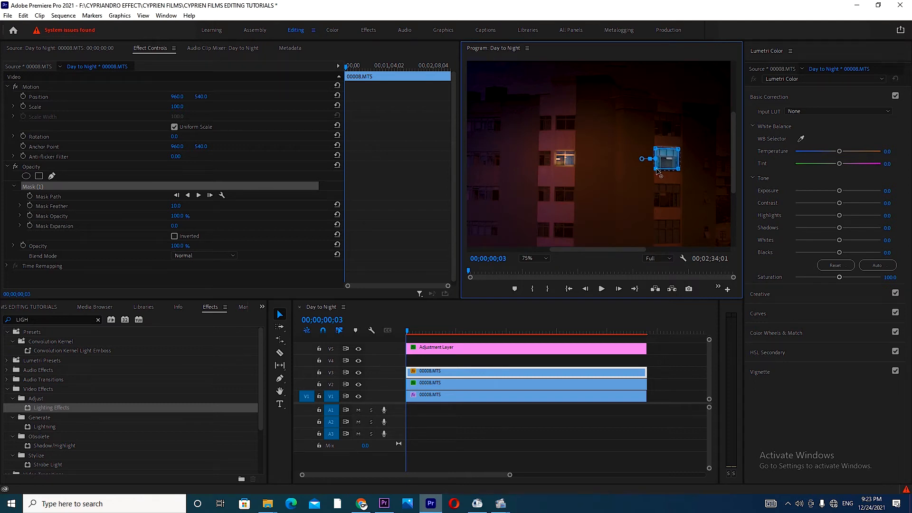
drag(678, 168, 679, 170)
Step: Grade the masked V3 window in Lumetri Color with temperature 100, exposure 2.5 and saturation about 135
drag(839, 151, 893, 153)
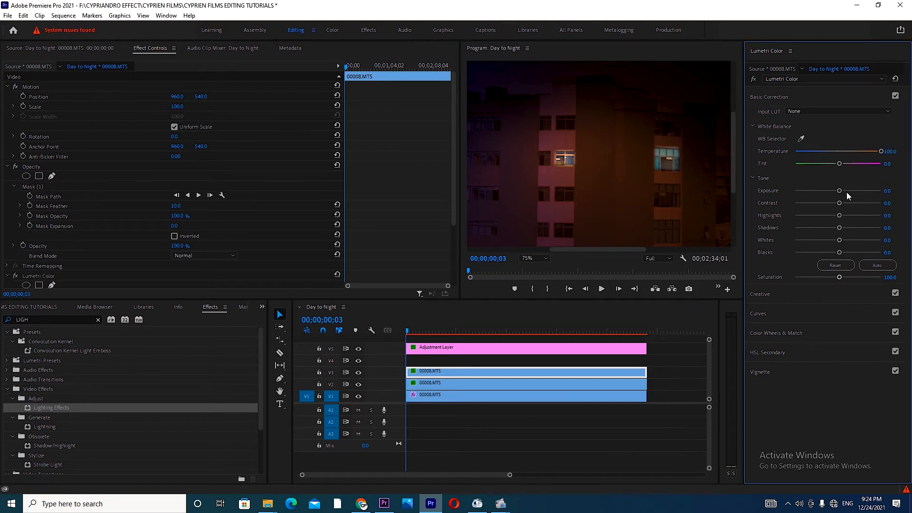
drag(839, 190, 861, 193)
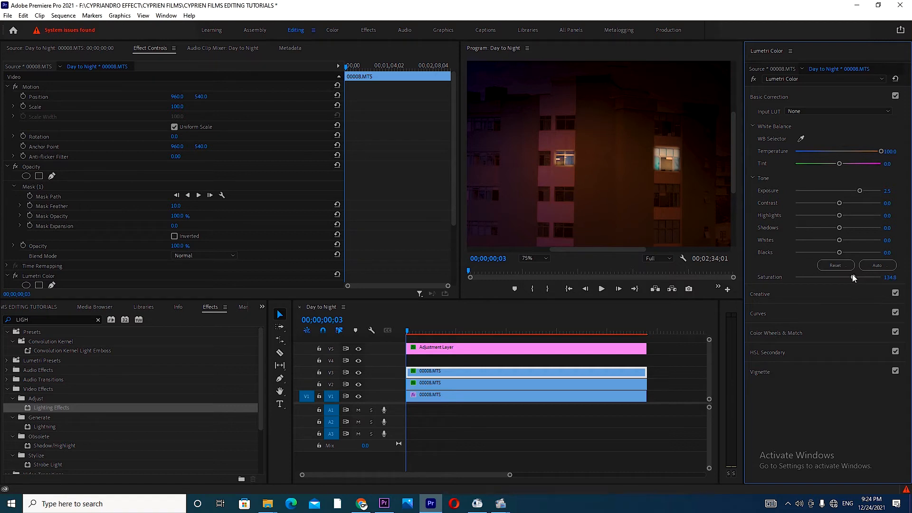
click(546, 373)
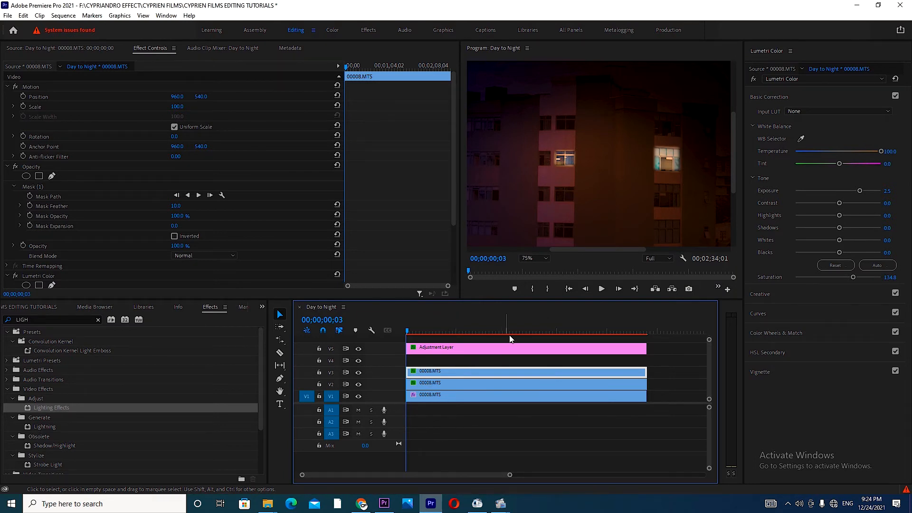
Step: Set Light 3's intensity to 75 and its major radius to 15 in the V1 clip's Lighting Effects
click(540, 258)
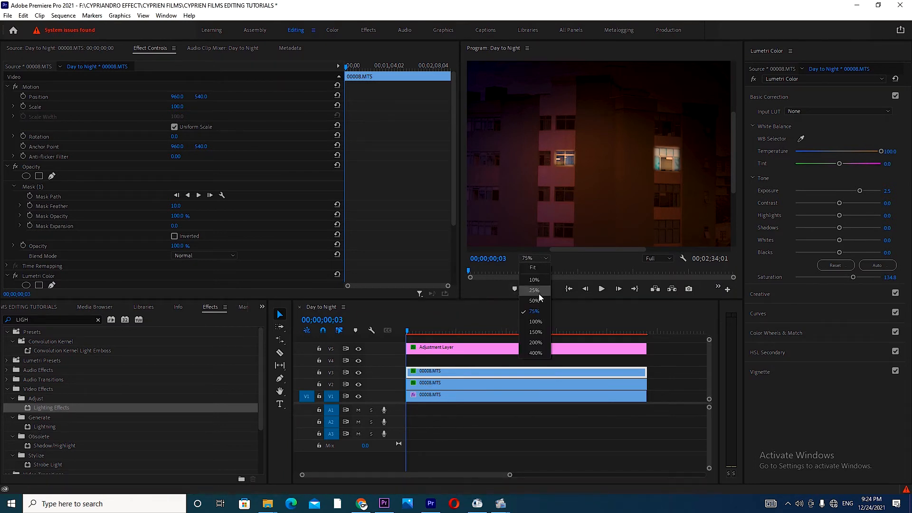
click(534, 269)
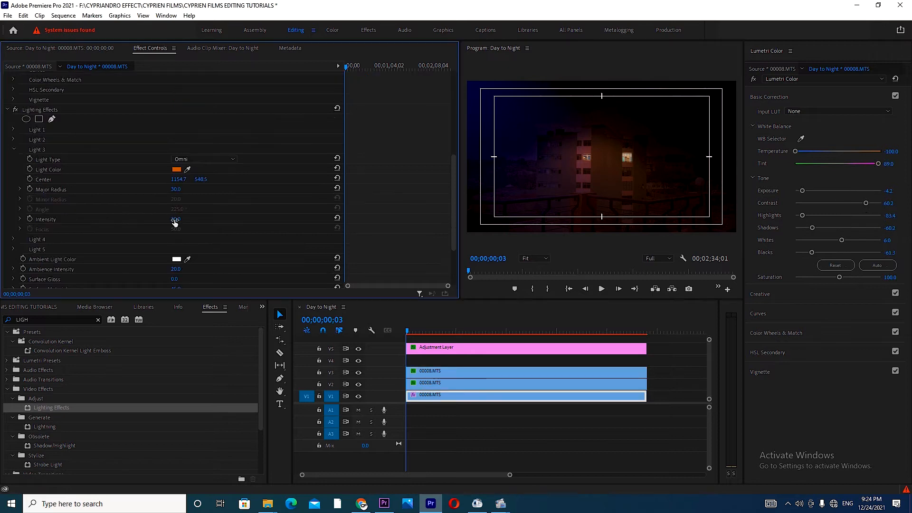
click(176, 219)
text(75)
key(Return)
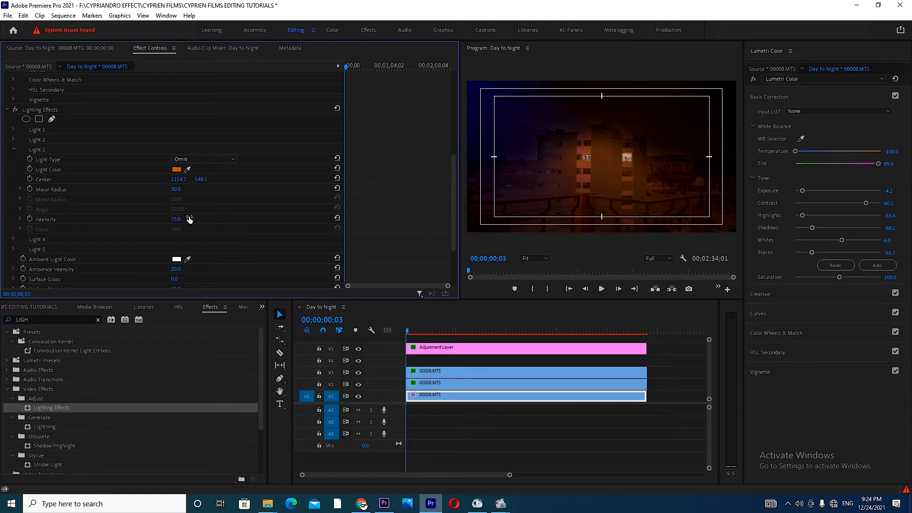
click(178, 188)
text(15)
key(Return)
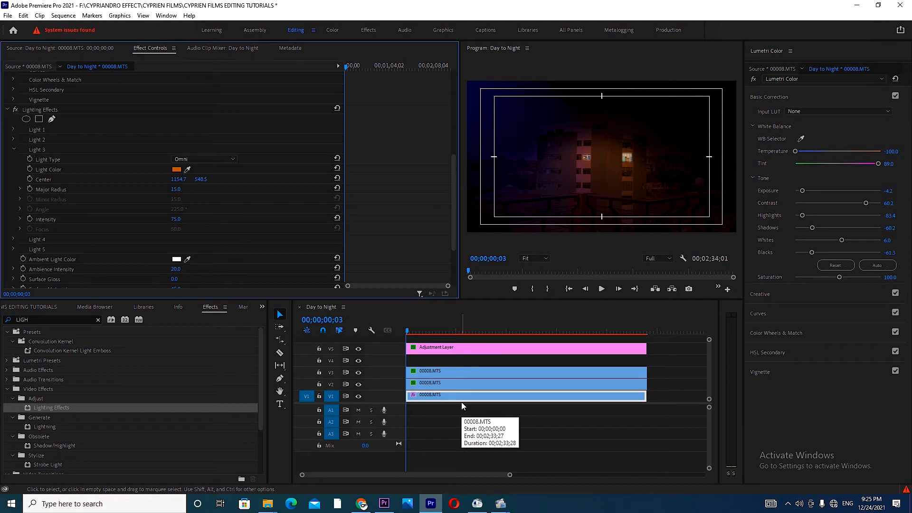
Step: Move the playhead to 00;00;03;28 and enable Light 4 as an Omni light in the V1 clip's Lighting Effects
click(461, 373)
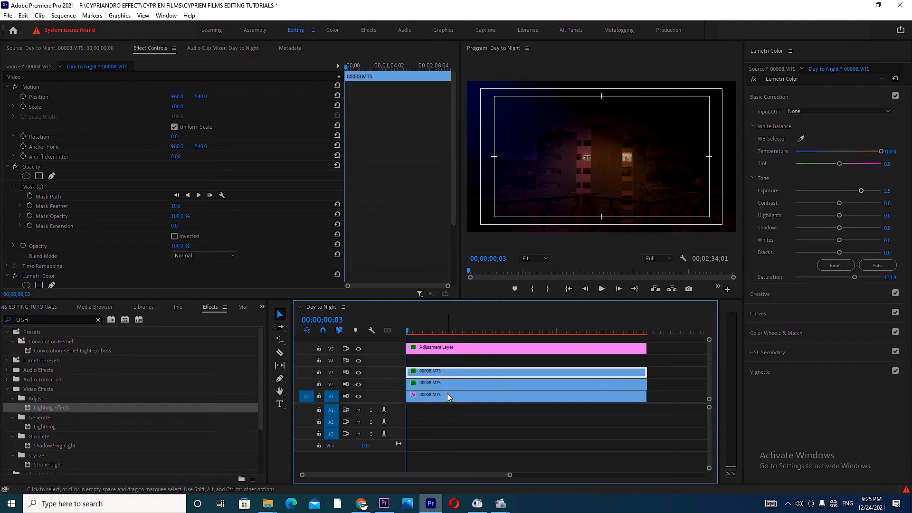
click(412, 331)
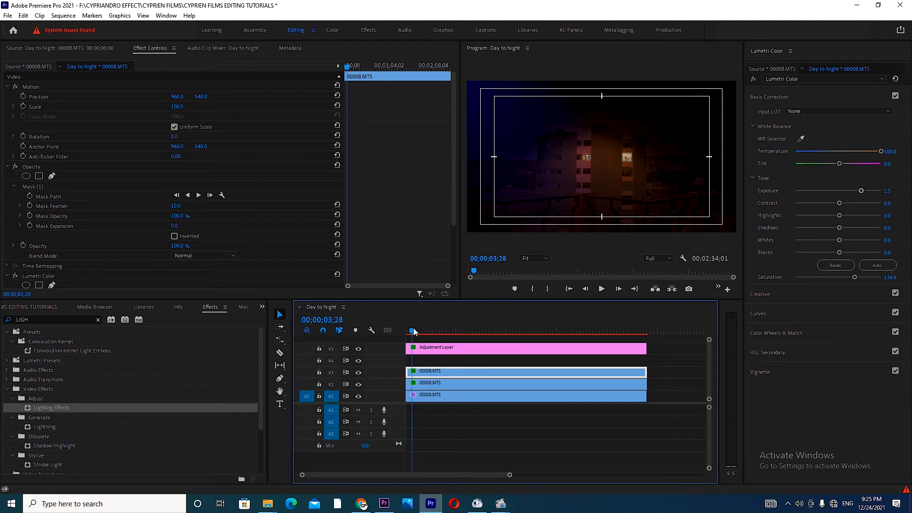
click(434, 395)
drag(452, 162, 449, 232)
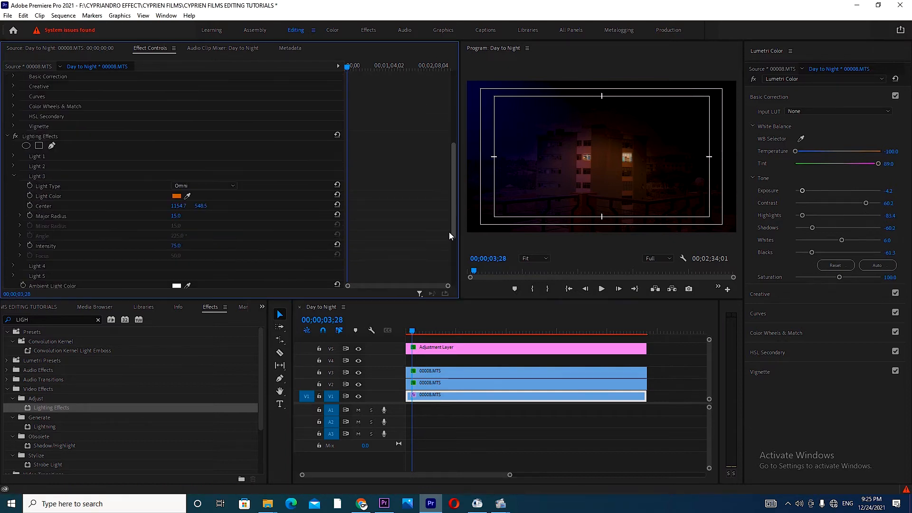
click(13, 176)
click(13, 185)
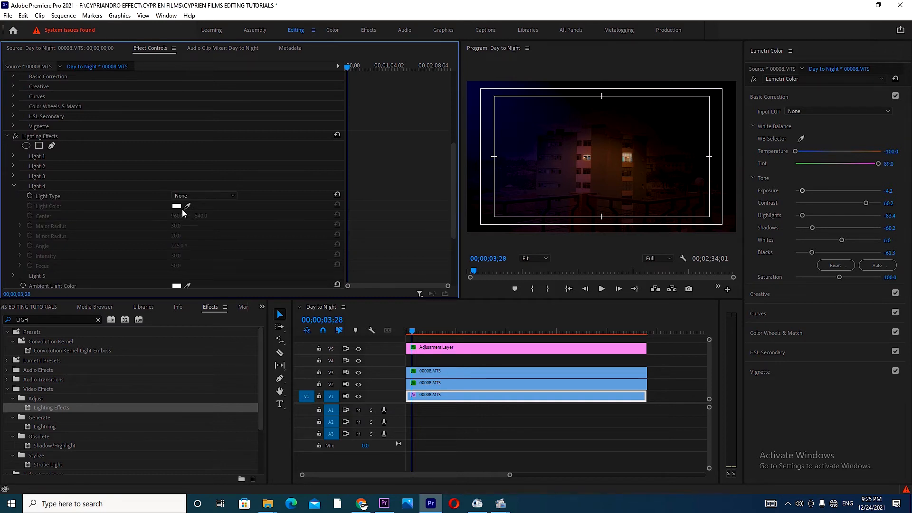
click(191, 195)
click(188, 224)
Step: Give Light 4 the orange color F6700E and move its center to about 1033, 301 near the building's roof
click(177, 206)
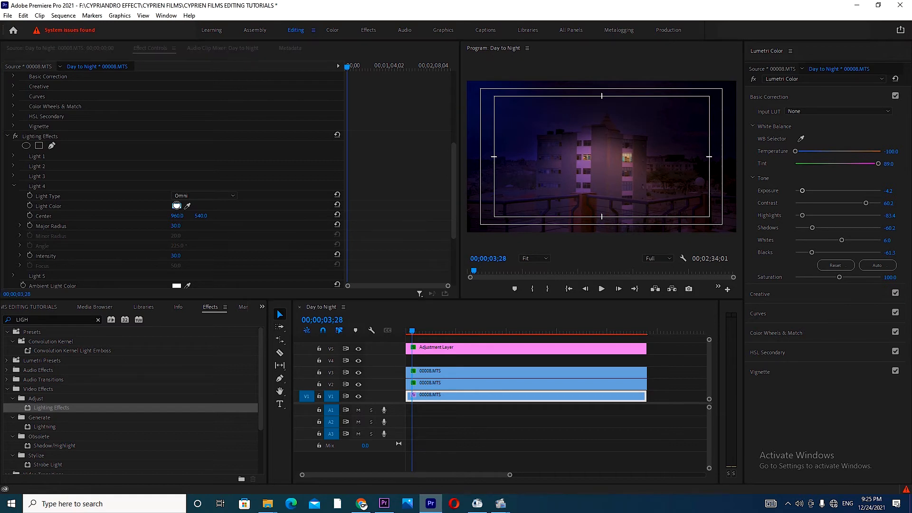
drag(211, 110, 213, 106)
drag(193, 199, 194, 215)
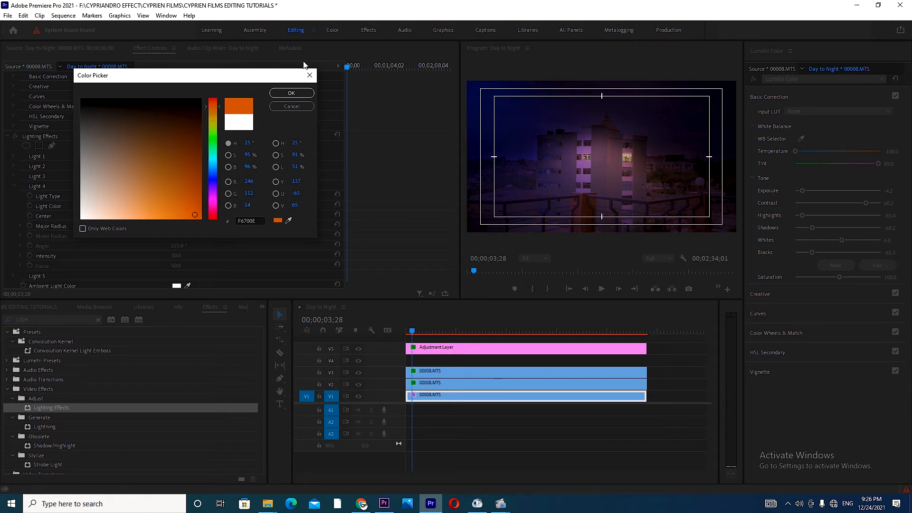
click(291, 94)
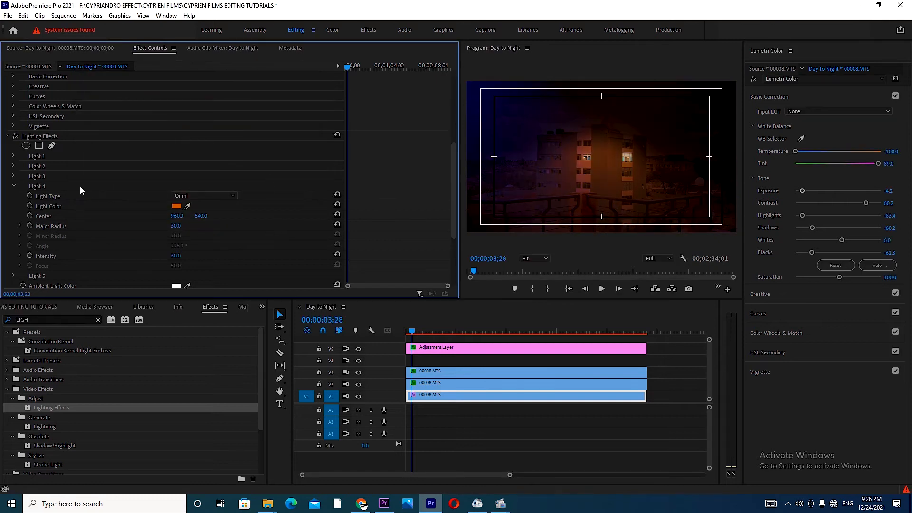
click(34, 136)
drag(601, 157, 611, 123)
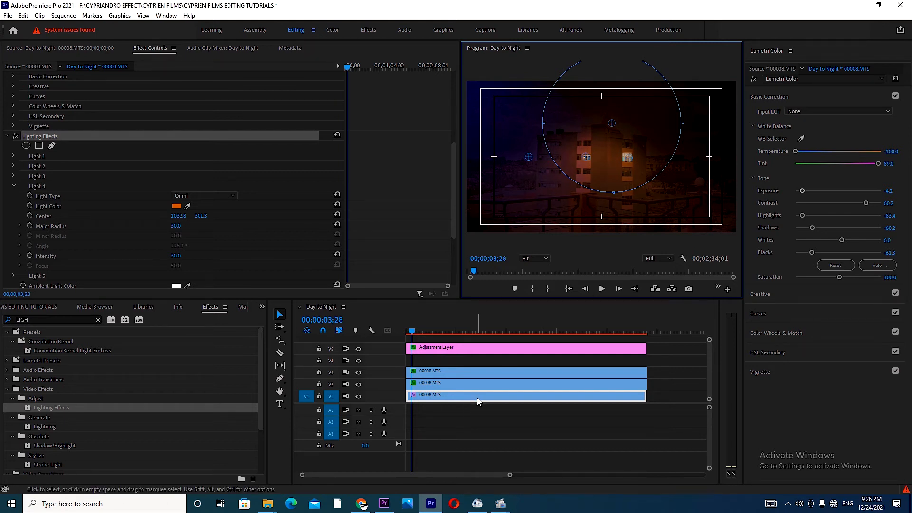
Step: Duplicate the V1 clip onto track V4 and delete the copy's Lumetri Color and Lighting Effects effects
drag(476, 397, 474, 360)
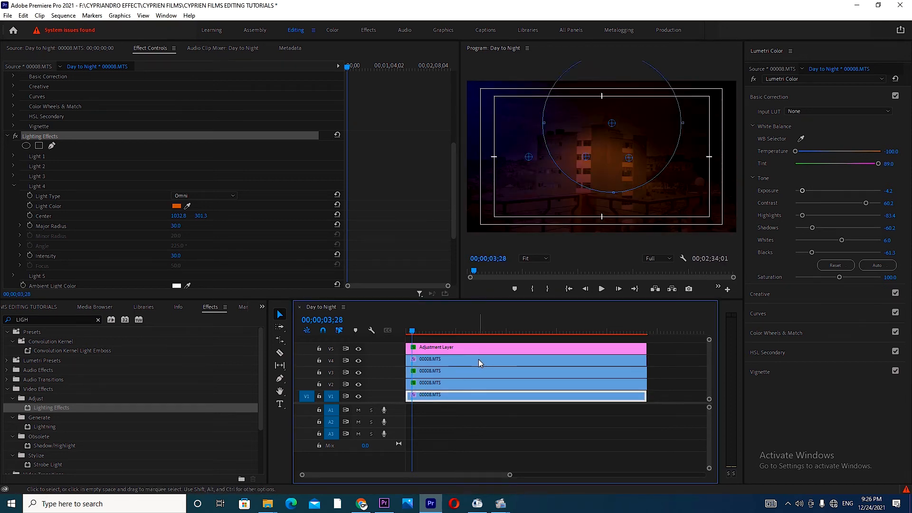
click(478, 360)
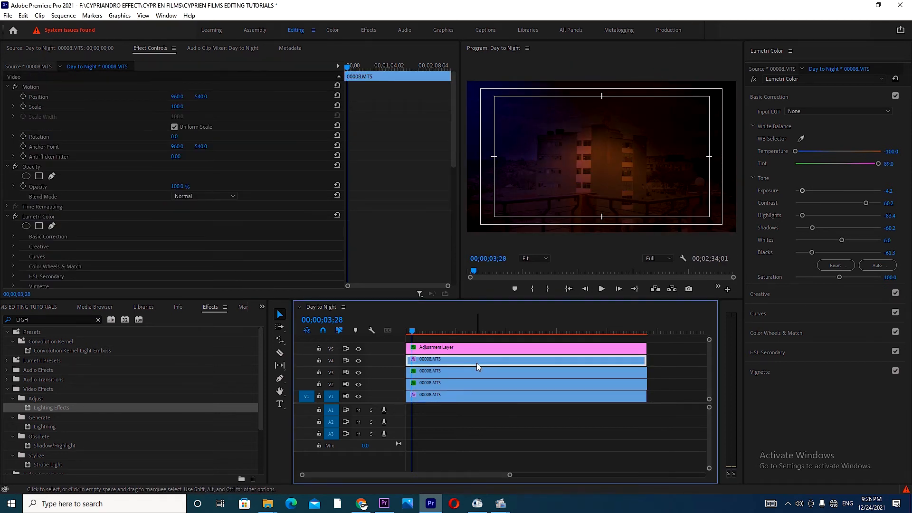
click(47, 218)
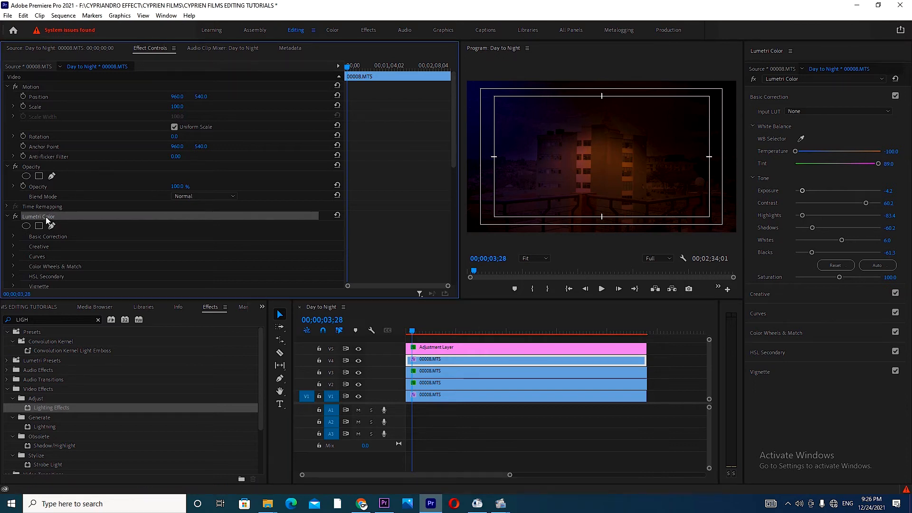
key(Delete)
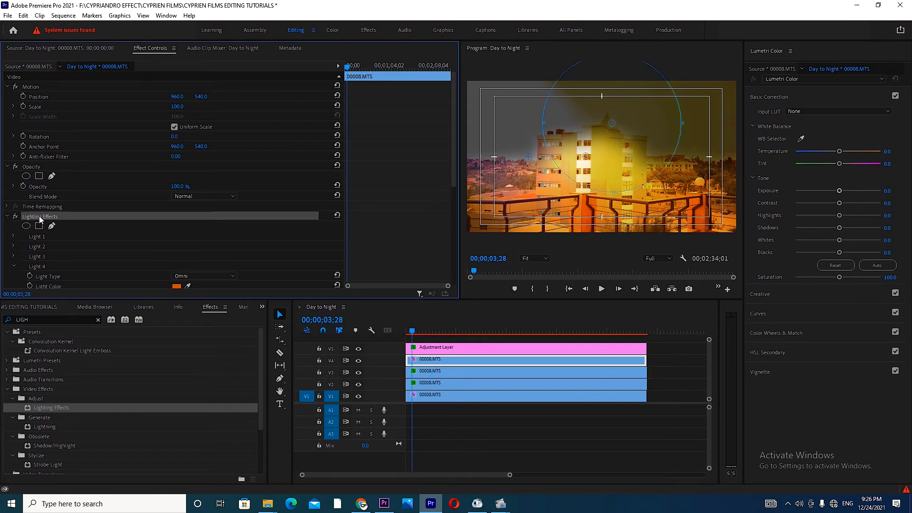
key(Delete)
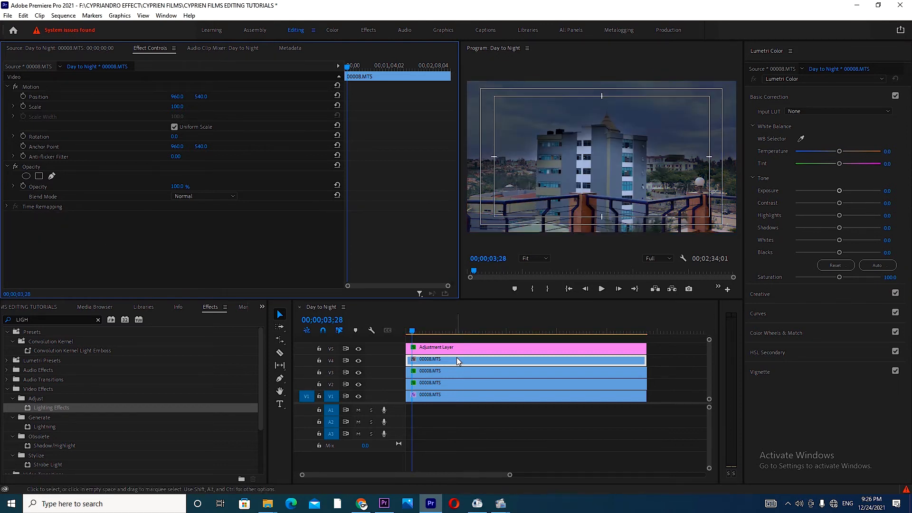
Step: Draw a closed opacity mask on the V4 duplicate around the pointed conical roof, following the parapet edge below it
click(541, 260)
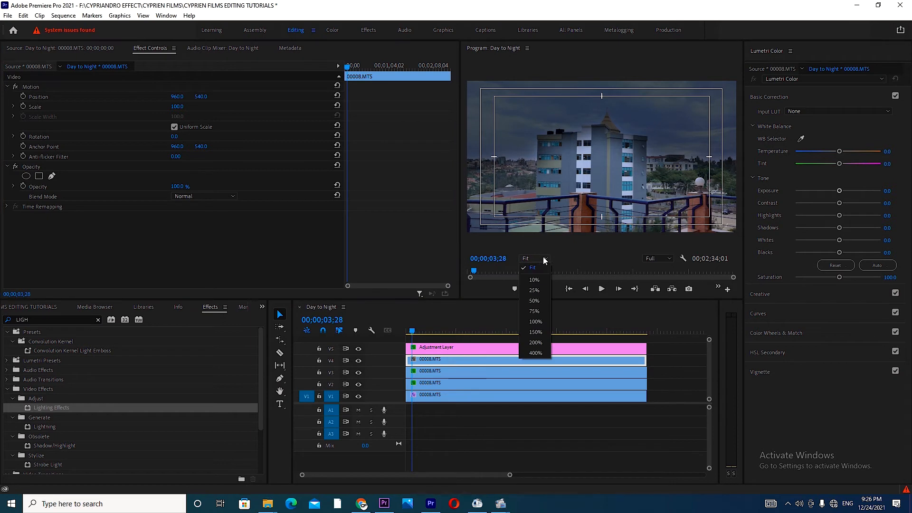
click(534, 312)
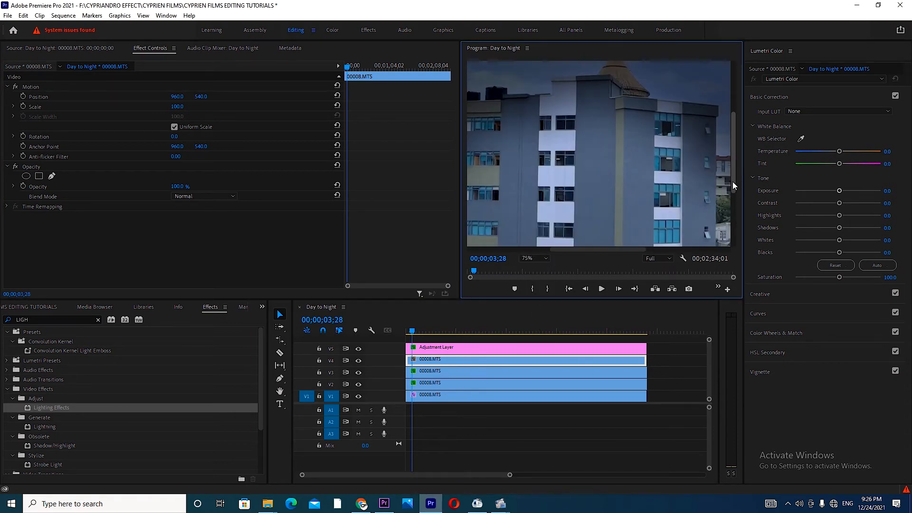
drag(732, 181, 736, 162)
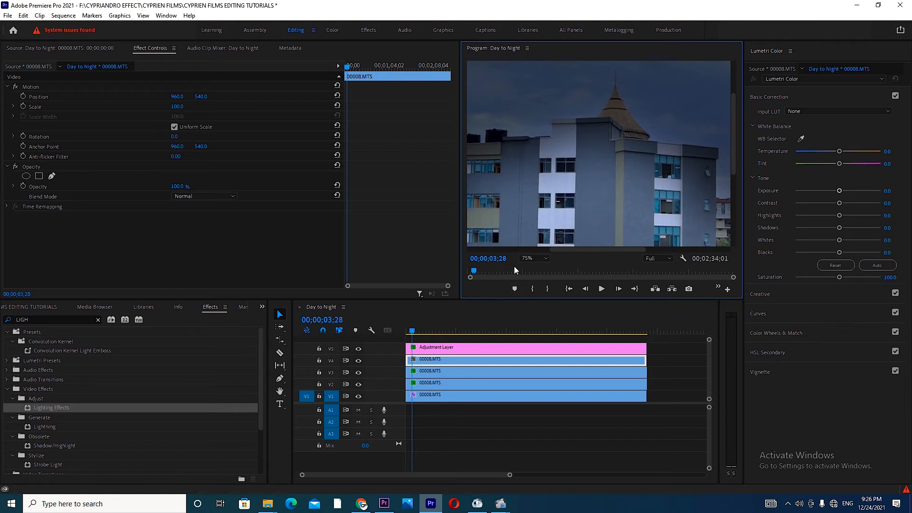
click(537, 259)
click(534, 322)
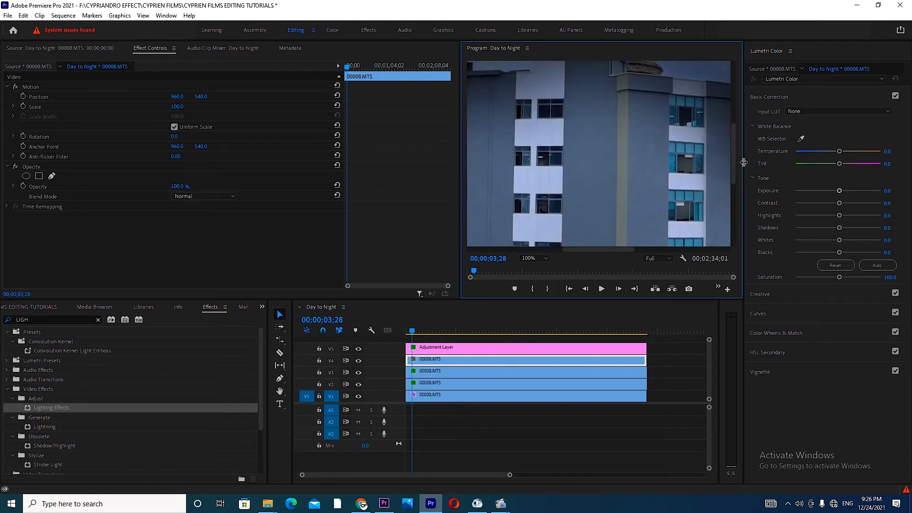
drag(734, 174, 734, 144)
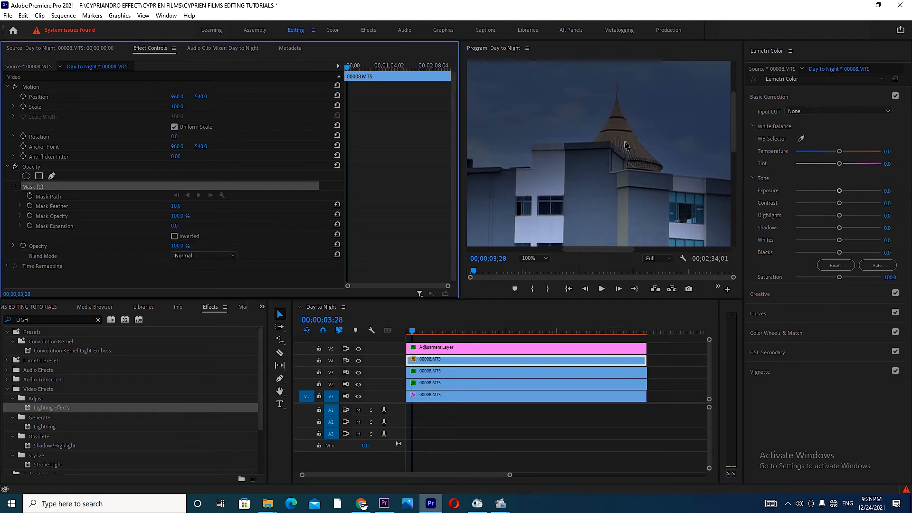
click(591, 139)
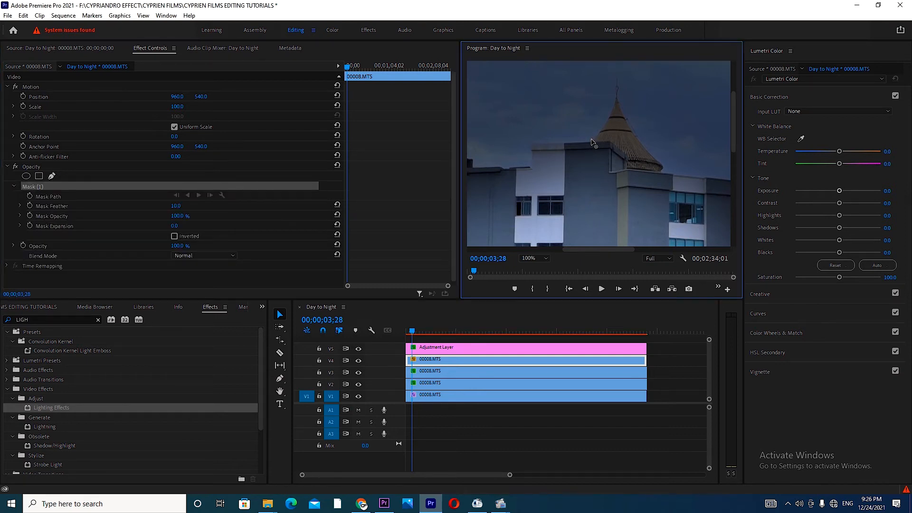
click(611, 109)
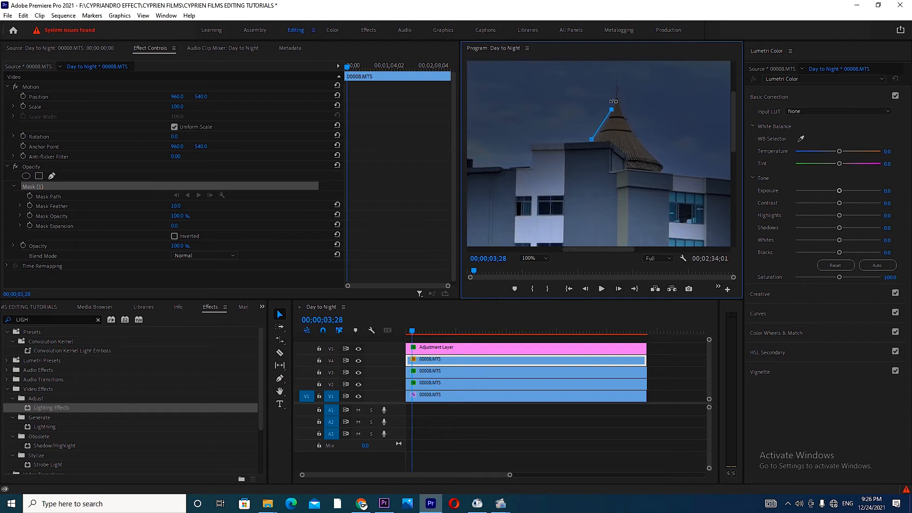
click(613, 93)
click(615, 74)
click(623, 89)
click(627, 99)
click(643, 136)
click(666, 165)
click(655, 171)
click(628, 167)
click(632, 152)
drag(633, 153, 630, 155)
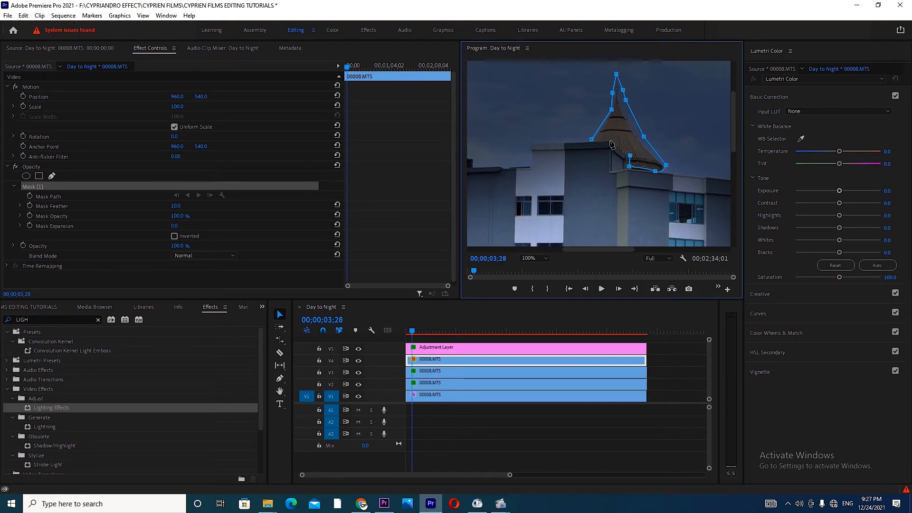
click(612, 140)
click(592, 140)
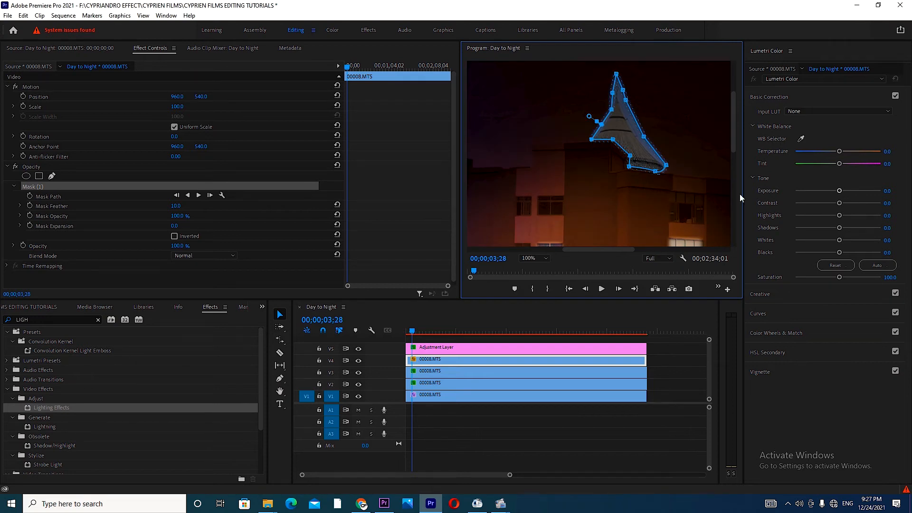
Step: Grade the masked V4 roof in Lumetri Color with temperature 68, exposure 2.8 and saturation about 136
drag(844, 153, 857, 151)
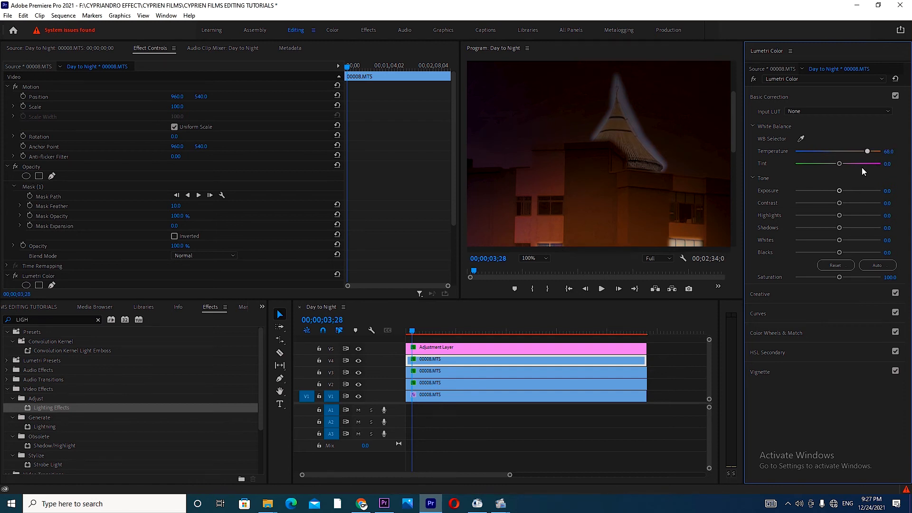
drag(841, 191, 860, 191)
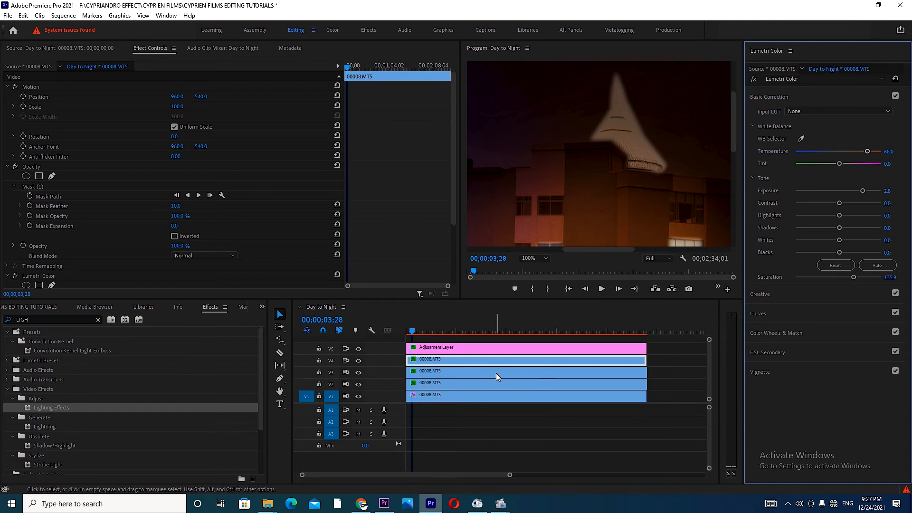
Step: Reduce the V4 roof mask's feather to 0 and fit the whole frame in the program view
click(507, 359)
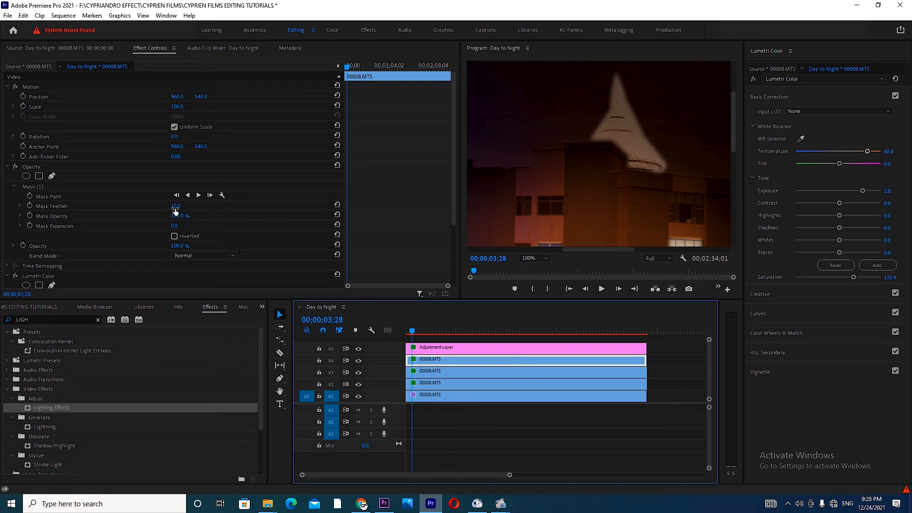
mouse_move(176, 207)
mouse_down()
mouse_move(187, 207)
mouse_move(167, 206)
mouse_up()
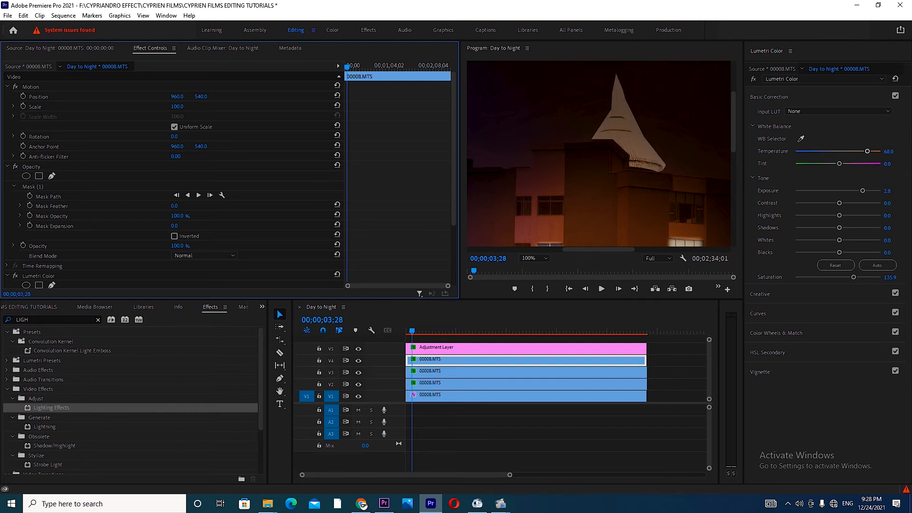
drag(172, 205, 176, 226)
click(545, 258)
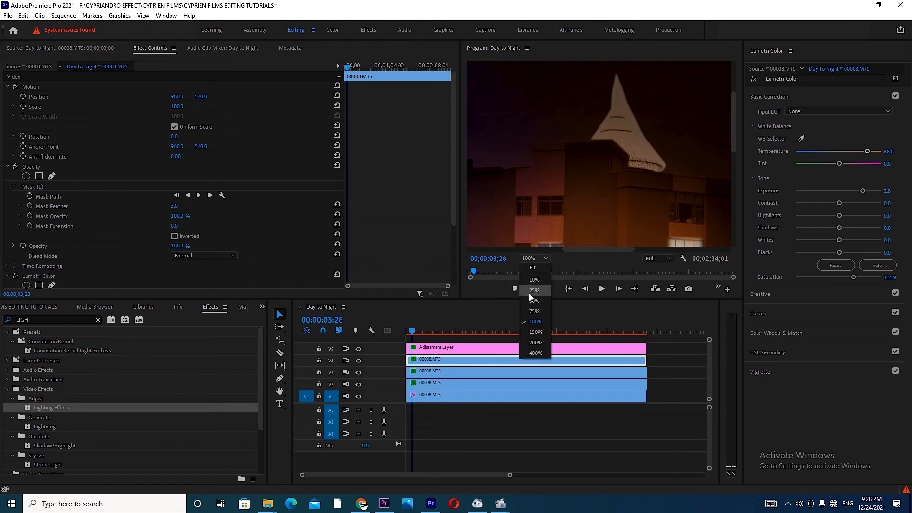
click(532, 268)
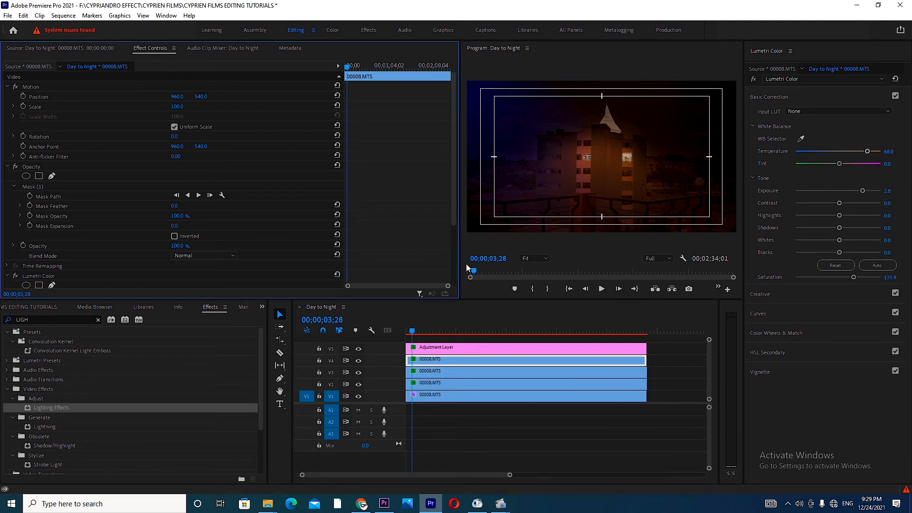
Step: Set Light 4's intensity to 75 on the V1 clip and open its major radius for editing
click(491, 397)
drag(455, 149, 247, 228)
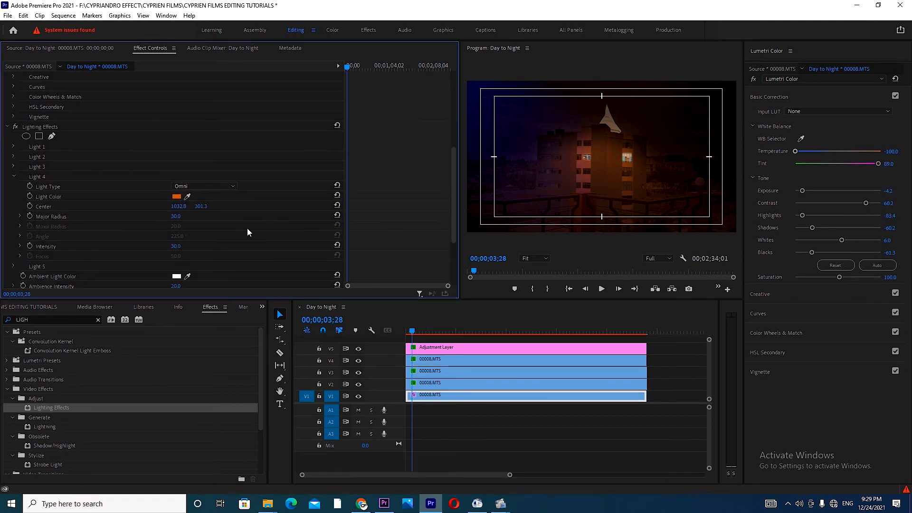
click(173, 246)
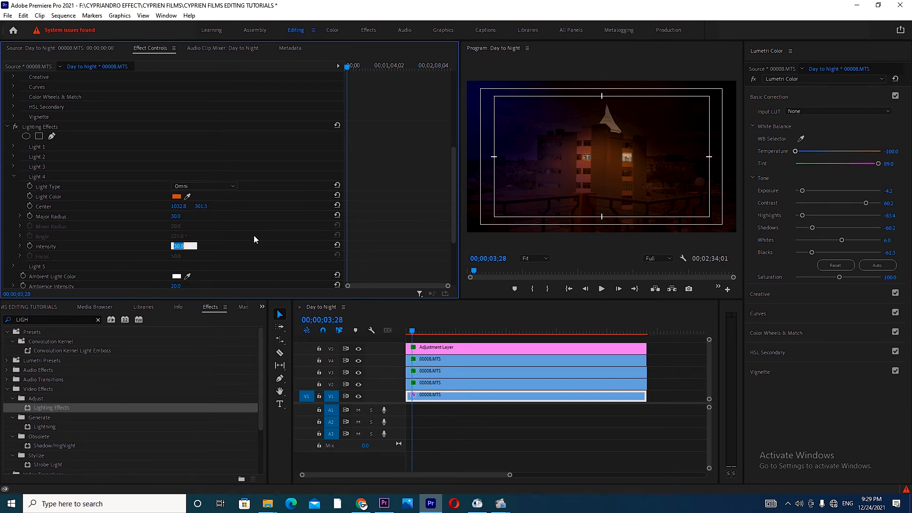
text(75)
key(Return)
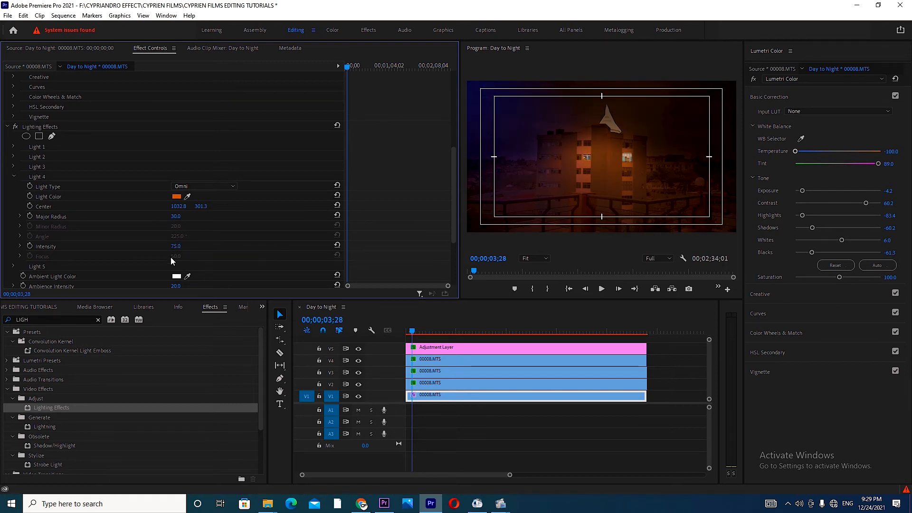
click(176, 216)
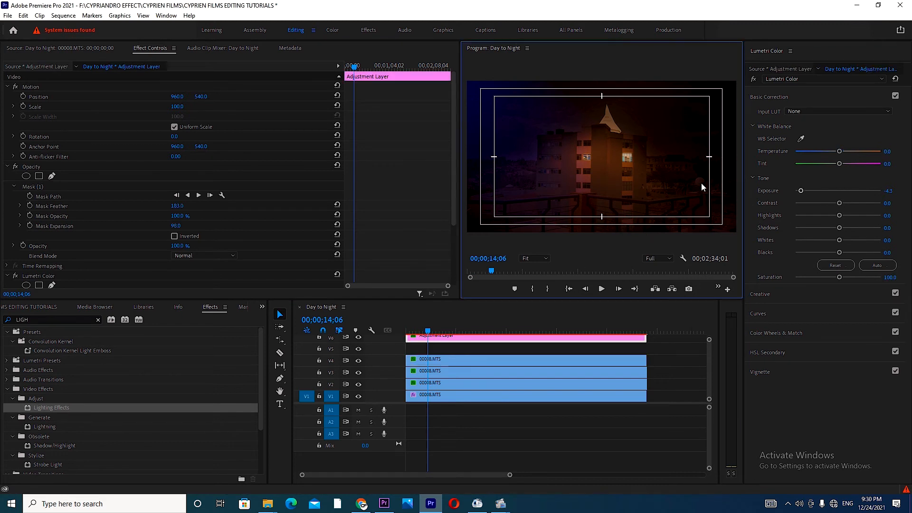
Step: Switch on Light 5 as an Omni light in the V1 clip's Lighting Effects
click(474, 399)
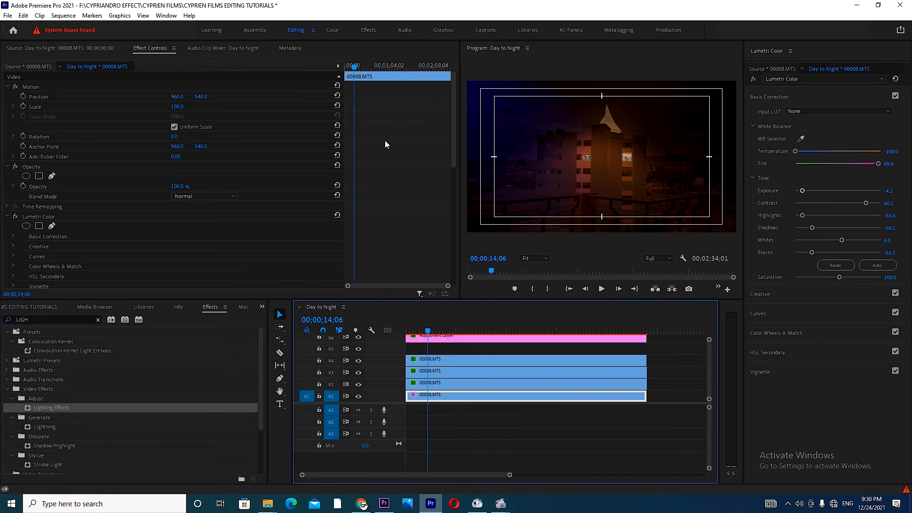
drag(453, 134, 453, 190)
click(15, 196)
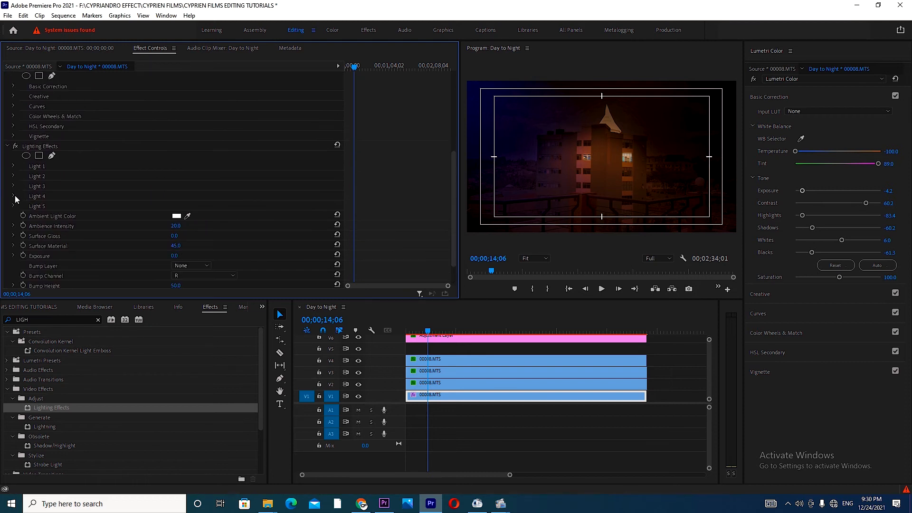
click(13, 206)
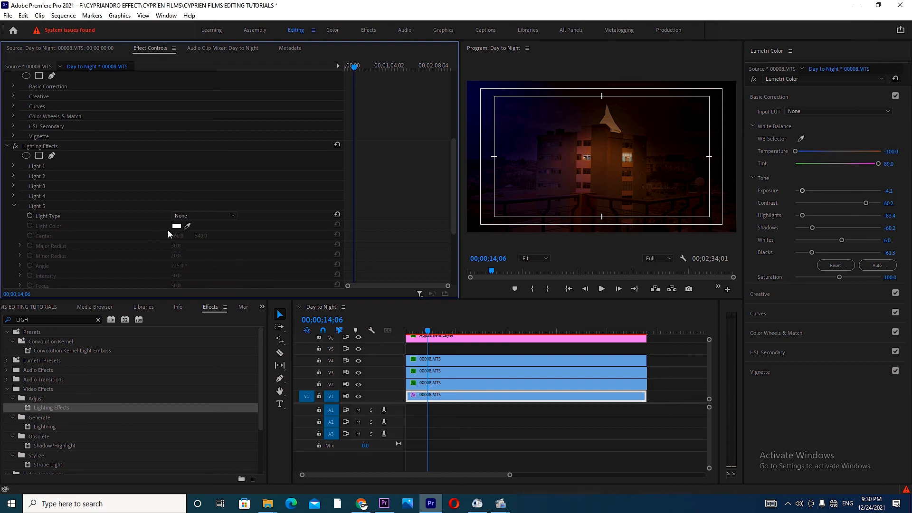
click(198, 215)
click(191, 238)
Step: Colour Light 5 blue (165CDE) and move its centre onto the round globe beside the building, at about 1669, 721
click(180, 226)
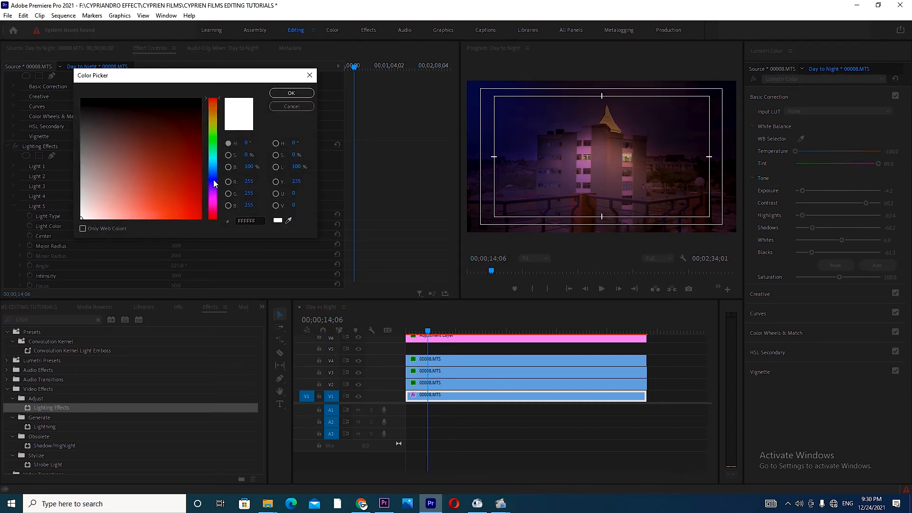
click(212, 173)
drag(192, 200, 190, 202)
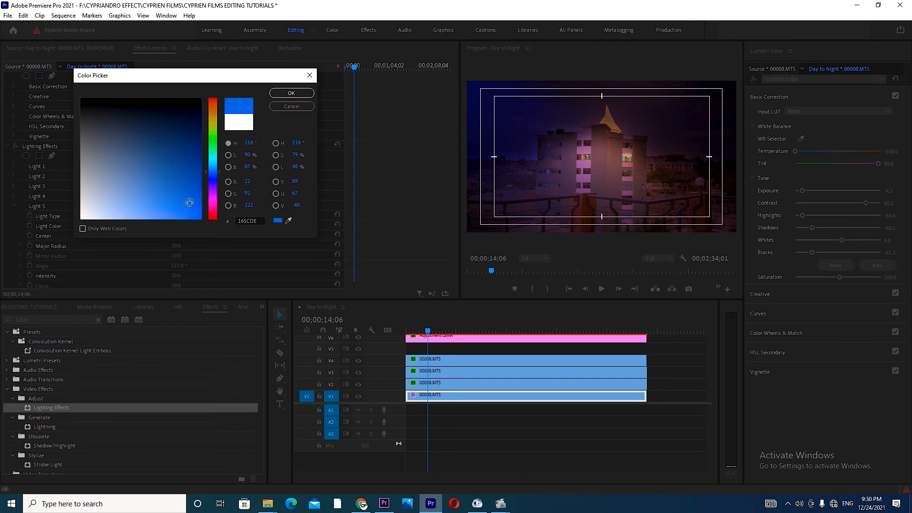
click(295, 92)
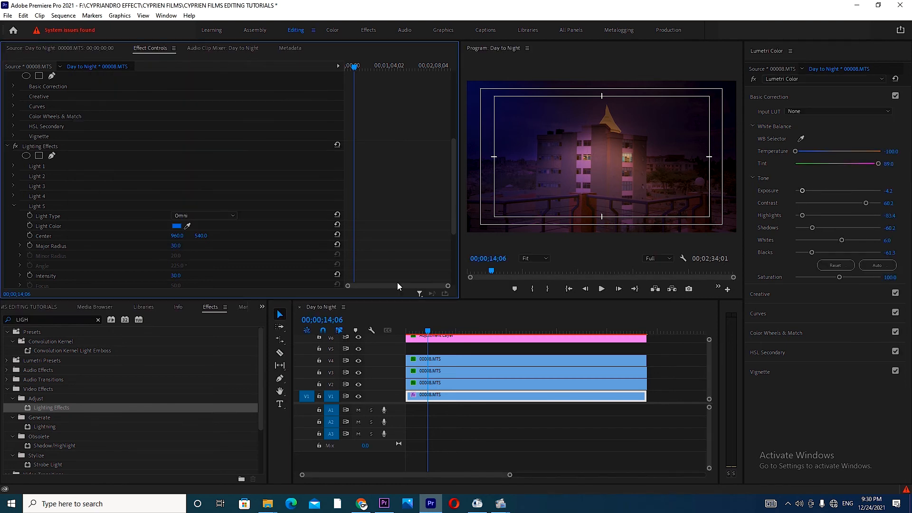
click(32, 145)
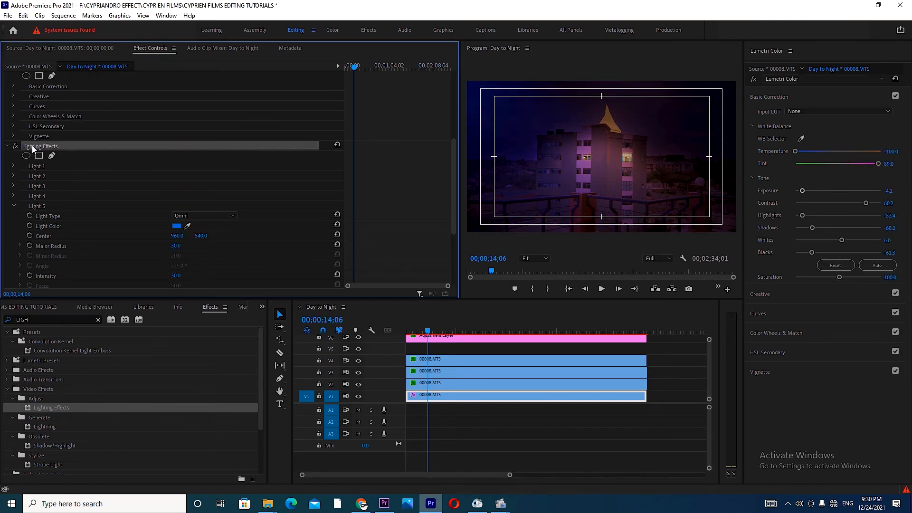
drag(601, 156, 700, 183)
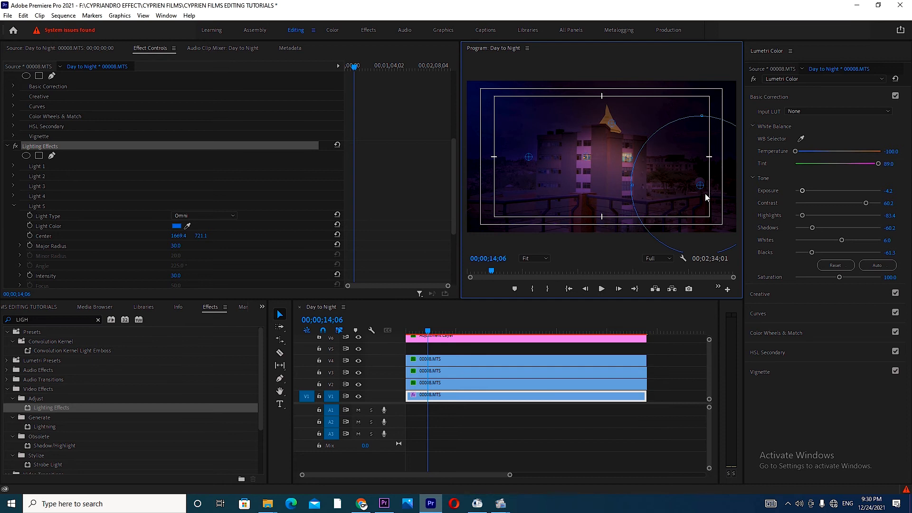
Step: Duplicate the V1 clip onto track V5 and delete the copy's Lumetri Color and Lighting Effects
click(464, 401)
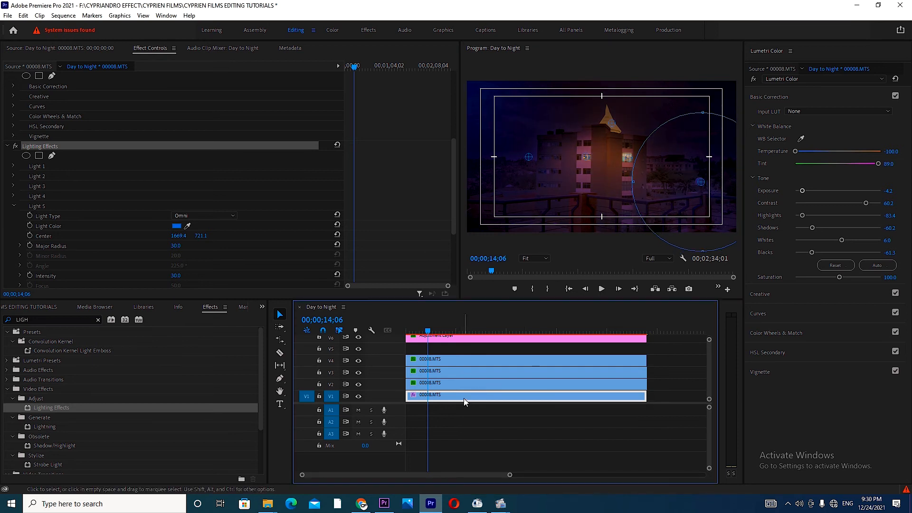
drag(465, 398, 477, 353)
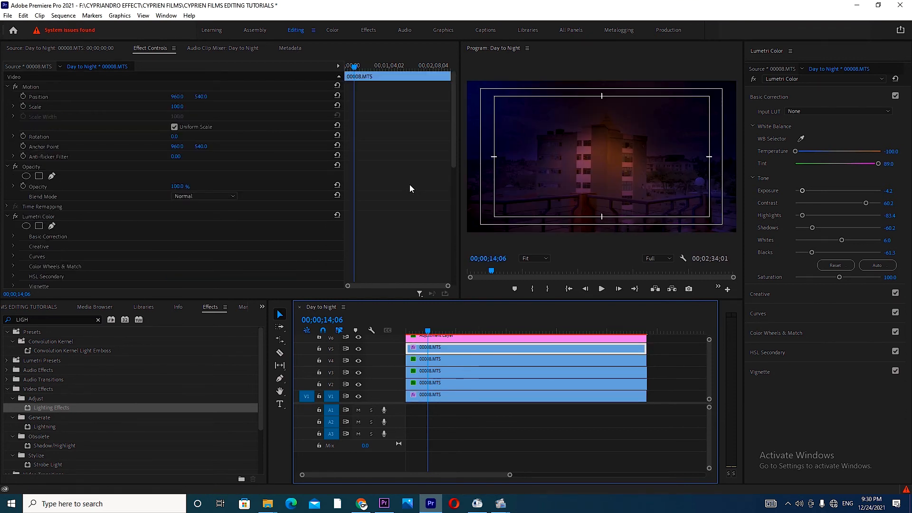
click(41, 218)
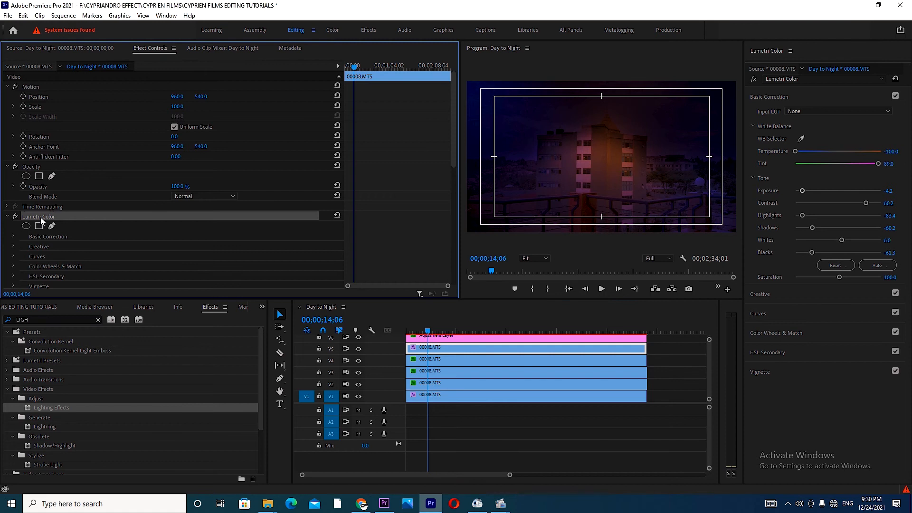
key(Delete)
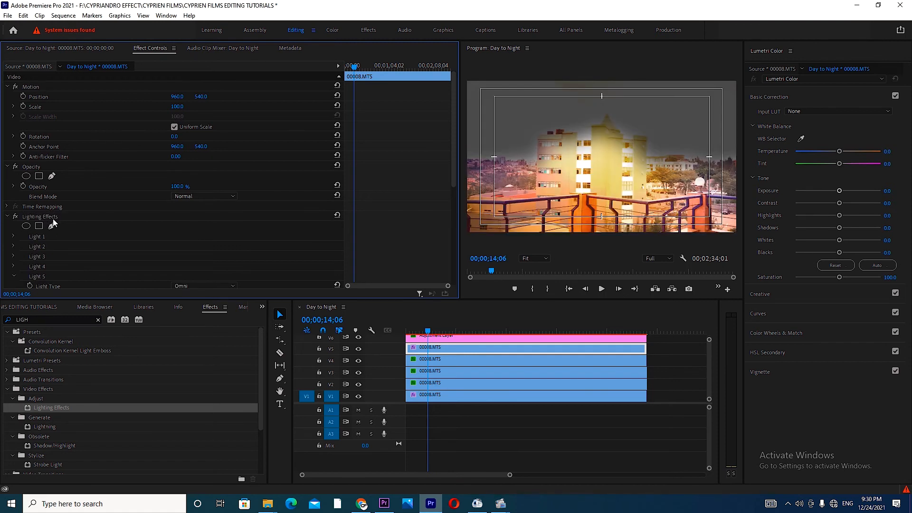
click(45, 217)
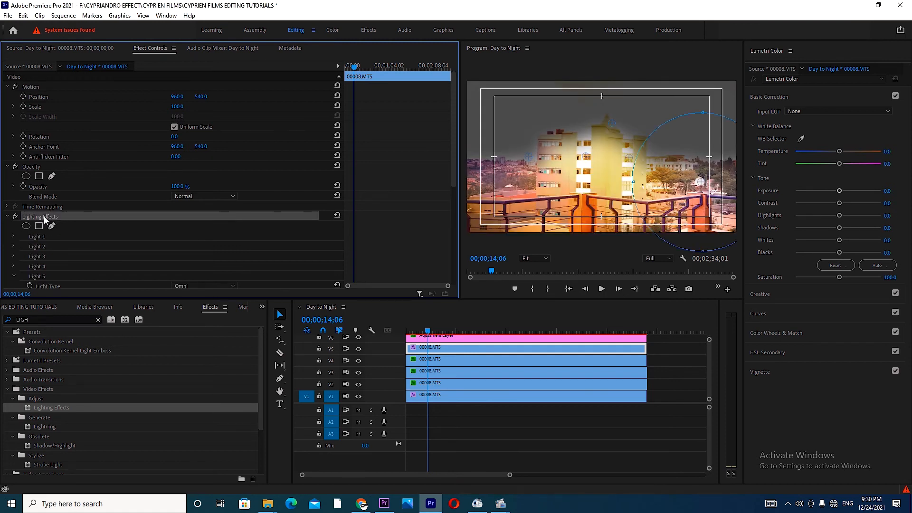
key(Delete)
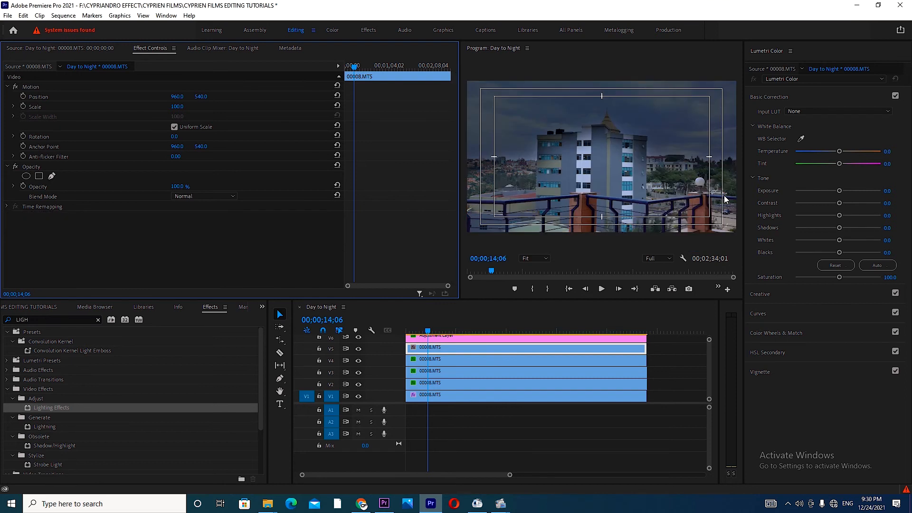
Step: Add an elliptical opacity mask to the V5 duplicate
click(545, 257)
click(538, 312)
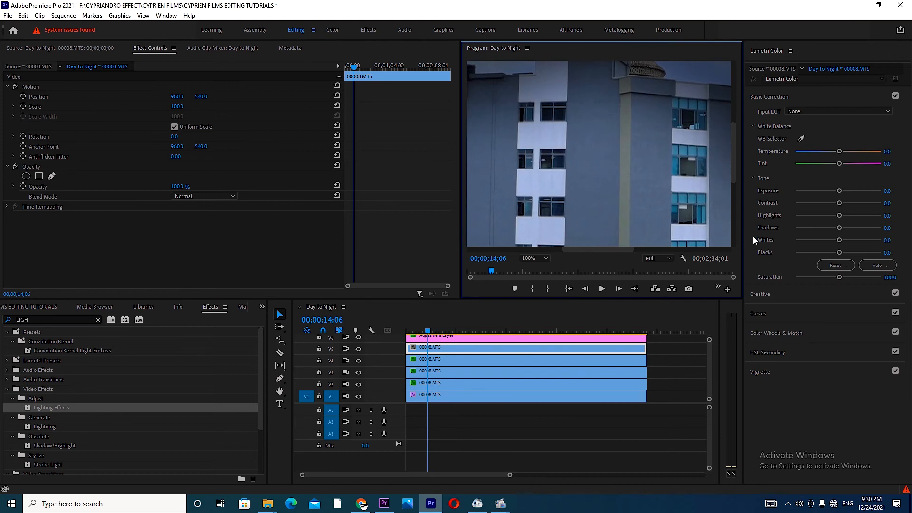
drag(630, 249, 742, 255)
drag(736, 170, 732, 188)
click(26, 177)
click(26, 177)
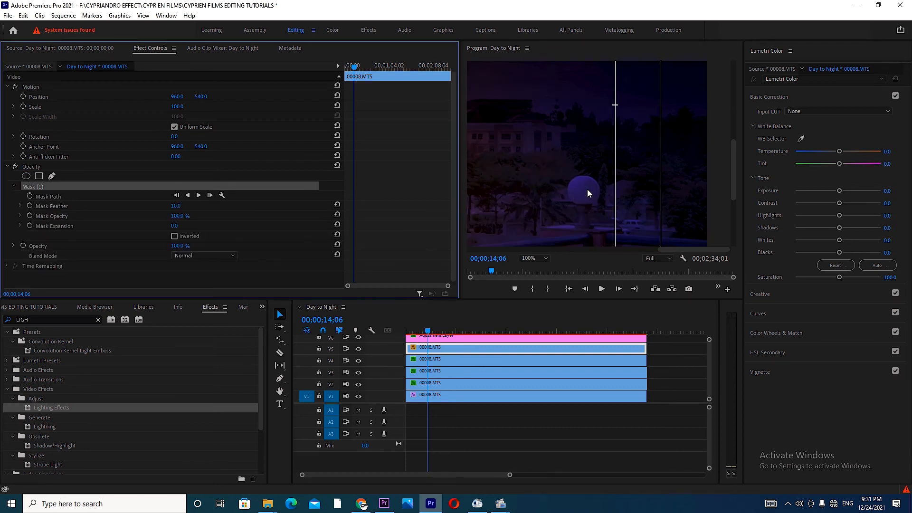
Step: Move and shrink the V5 ellipse mask until it tightly surrounds the white round globe
mouse_move(689, 250)
mouse_down()
mouse_move(520, 252)
mouse_move(679, 250)
mouse_up()
drag(504, 64, 601, 76)
drag(734, 193, 734, 168)
drag(686, 249, 696, 250)
drag(698, 155, 631, 155)
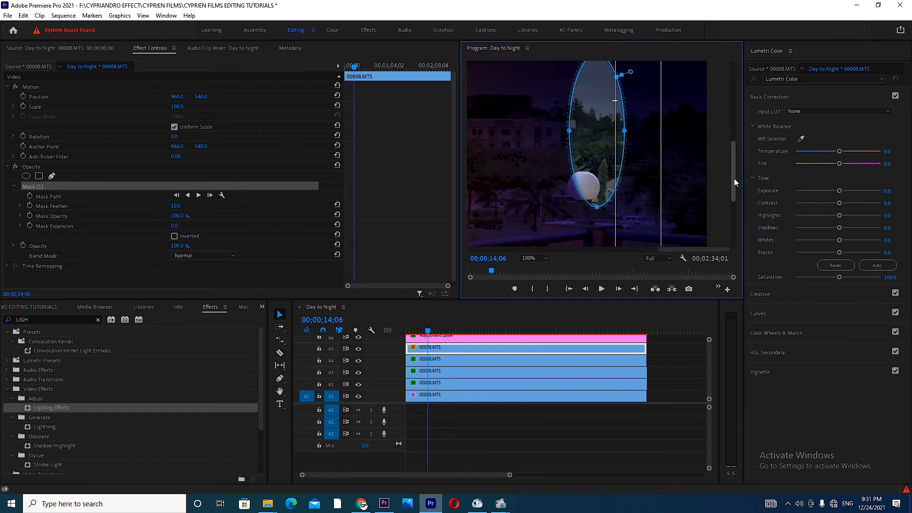
drag(734, 179, 734, 156)
drag(600, 131, 601, 227)
drag(733, 157, 734, 170)
drag(630, 210, 586, 220)
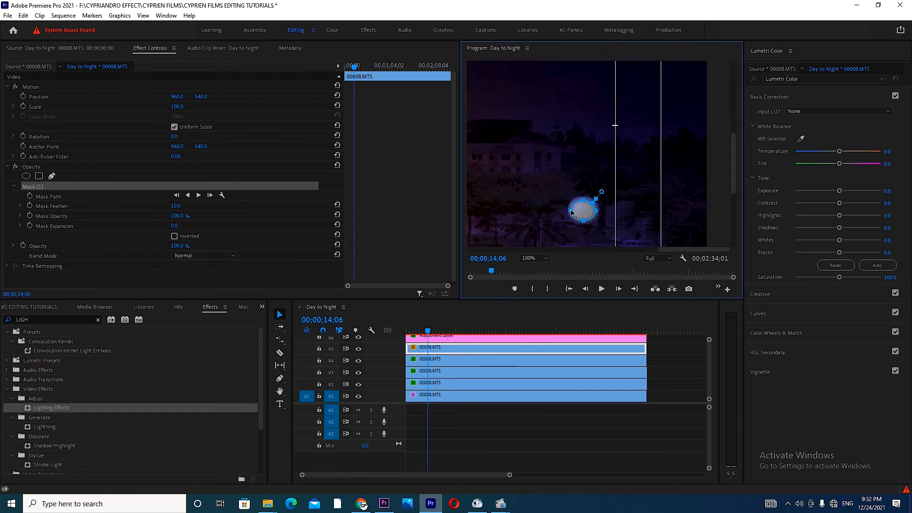
Step: Grade the masked V5 globe in Lumetri Color with temperature -100, exposure 3.2 and saturation about 134, and fit the whole frame in the program view
drag(839, 151, 786, 152)
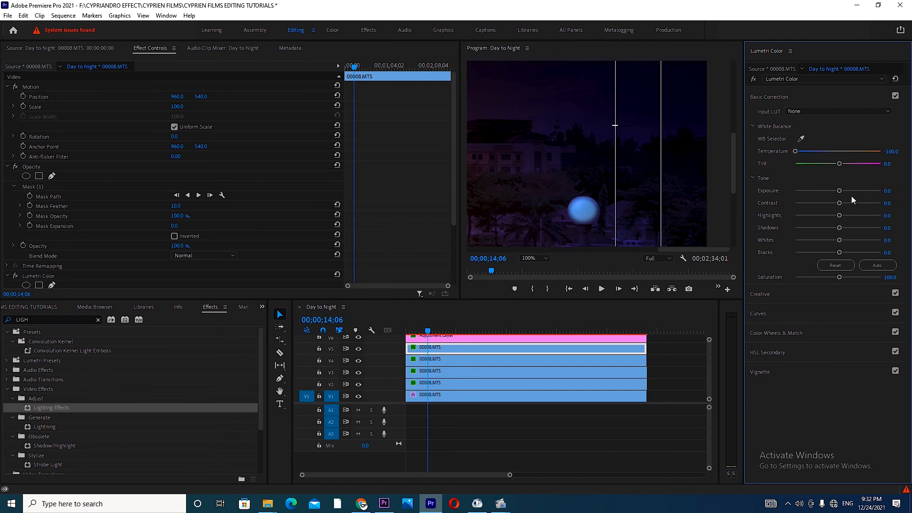
drag(839, 190, 856, 190)
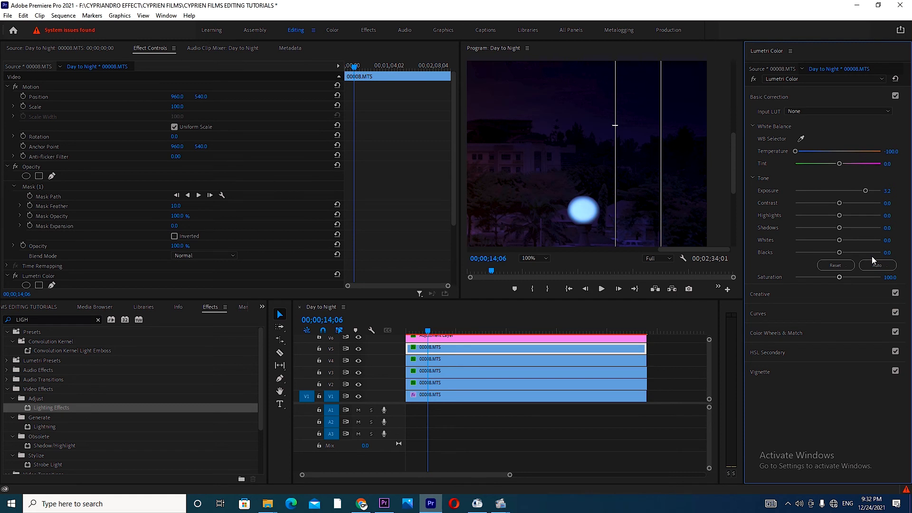
drag(840, 278, 862, 277)
click(544, 257)
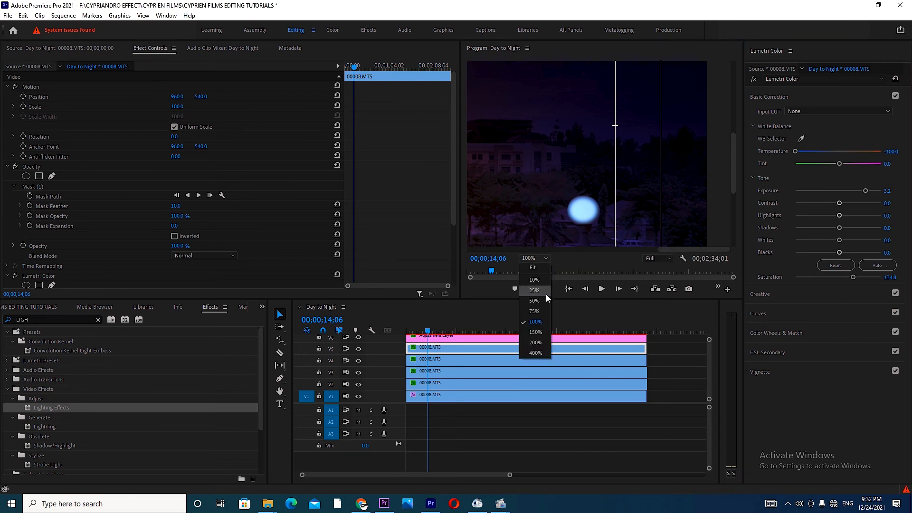
click(533, 269)
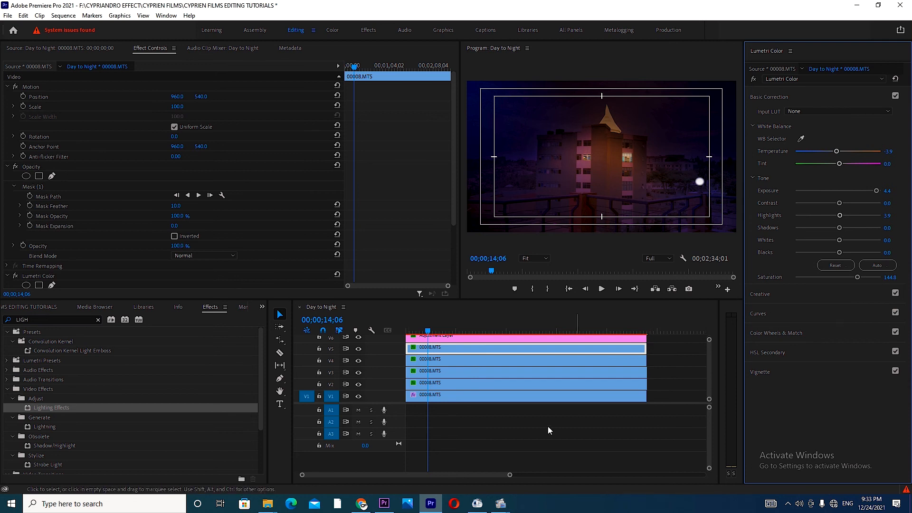
Step: Set Light 5's major radius to 15 and its intensity to 75 on the V1 clip
click(519, 399)
drag(456, 155, 438, 245)
scroll(438, 245, up, 1)
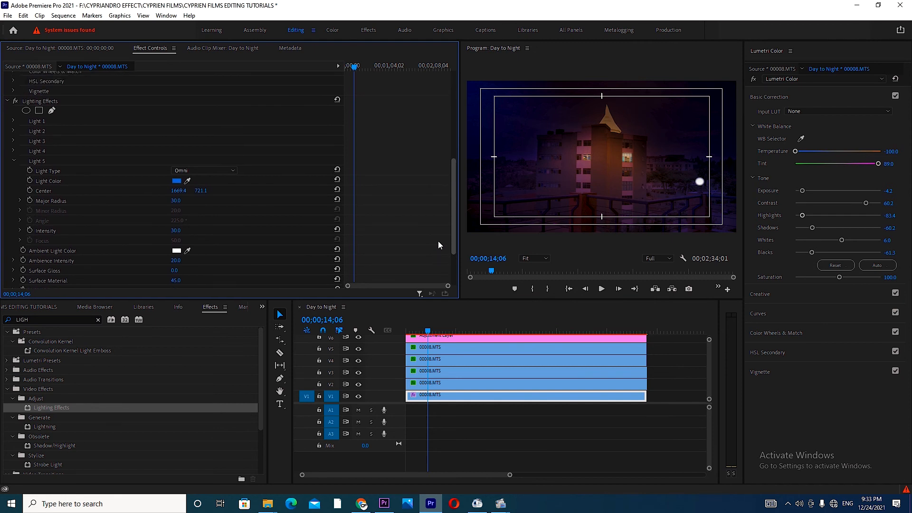
click(176, 200)
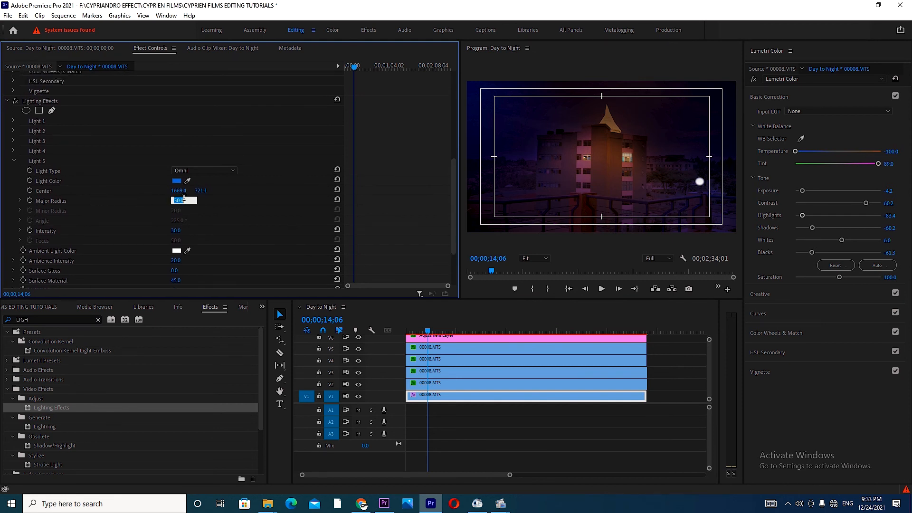
text(15)
key(Return)
click(178, 231)
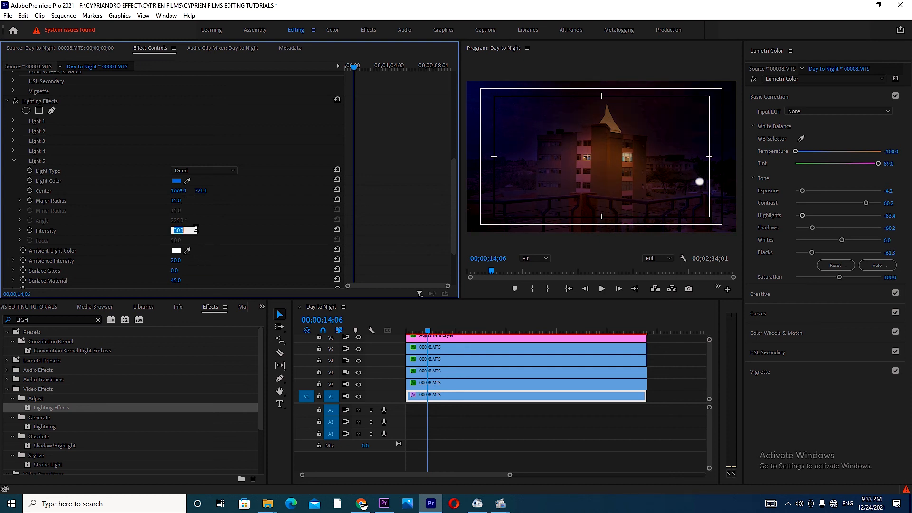
text(75)
key(Return)
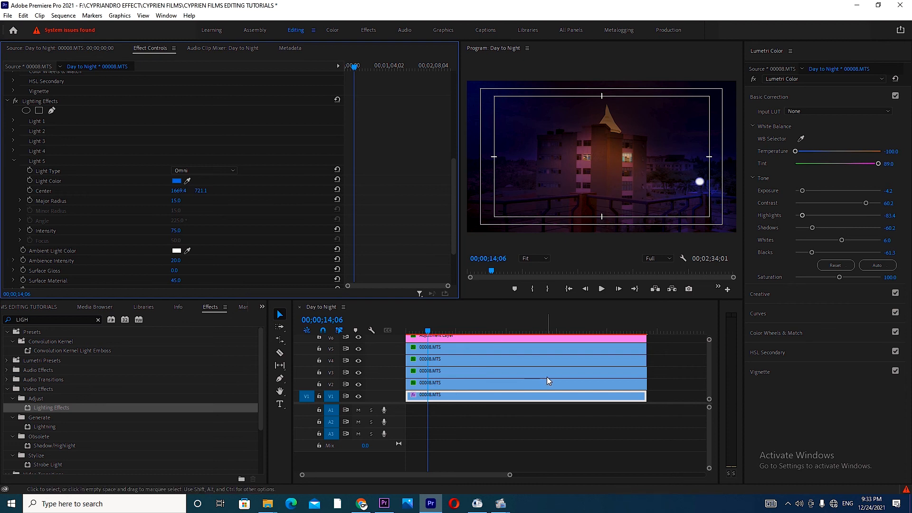
Step: Set Light 5's major radius to 10 and preview the night scene at 00;01;48;08
click(177, 200)
text(10)
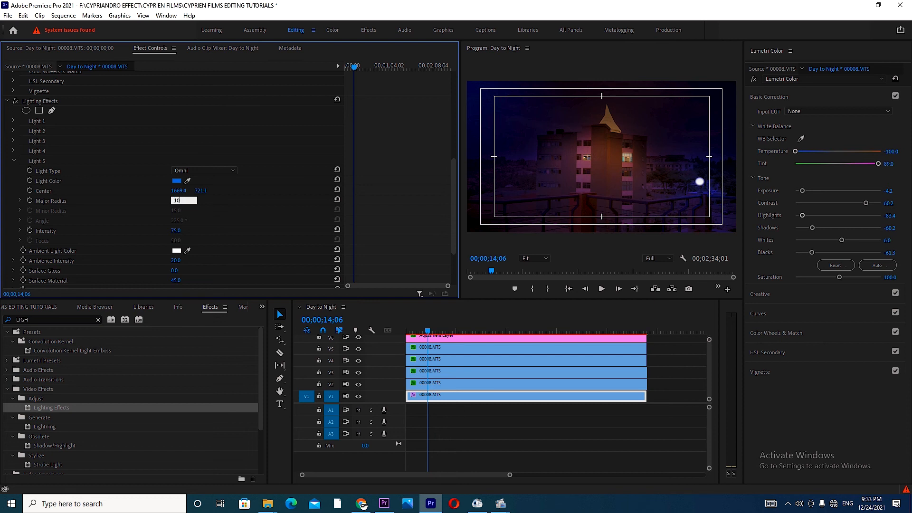
key(Return)
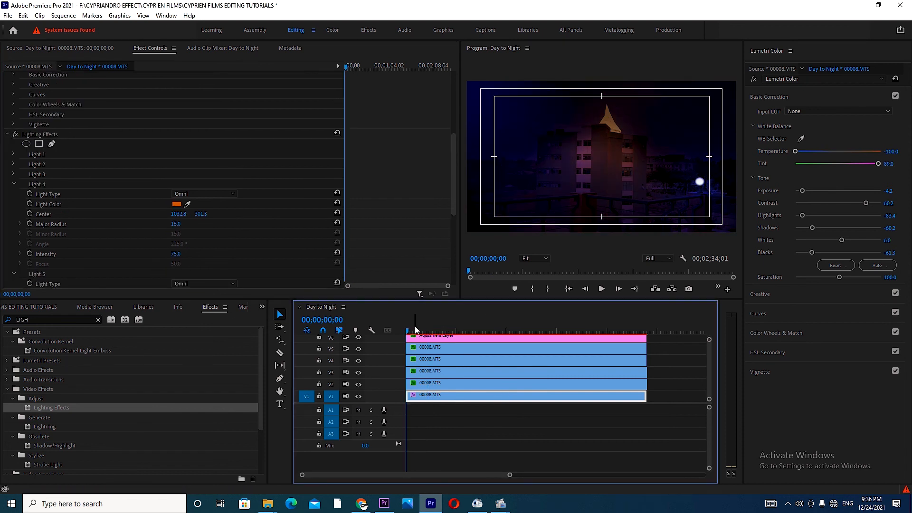
click(575, 331)
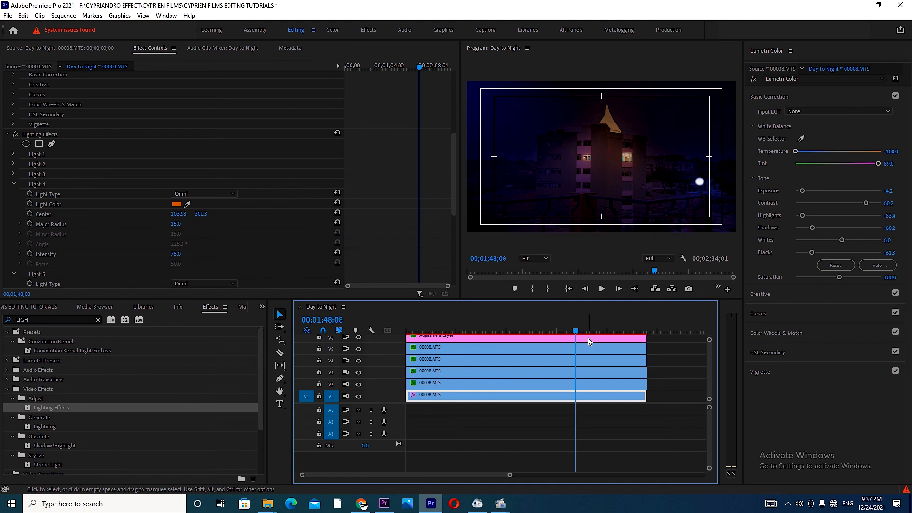